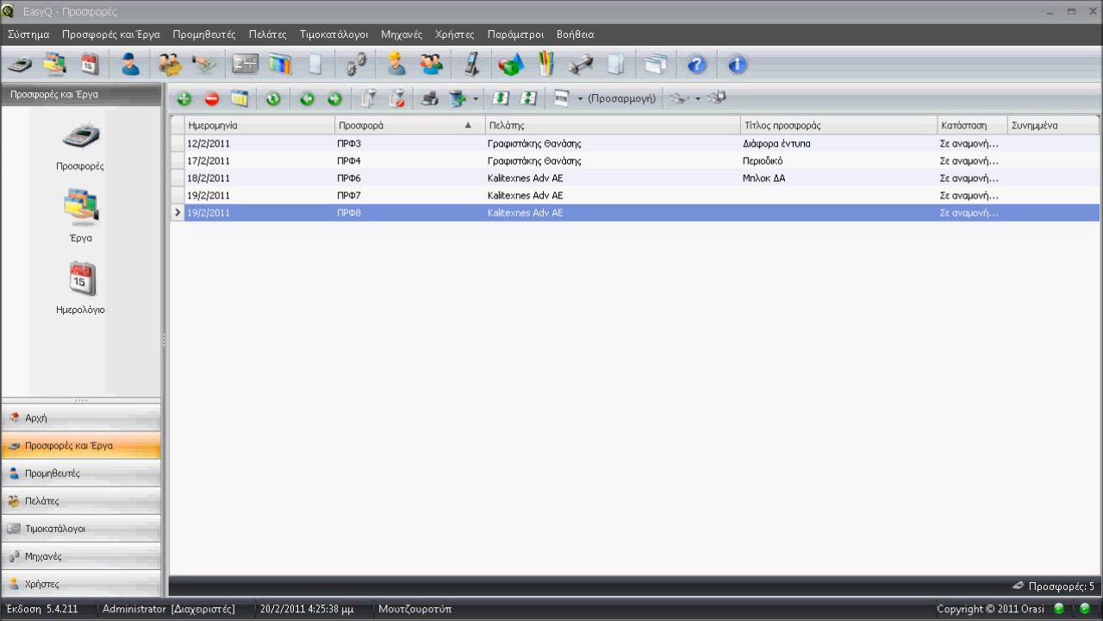
# Open the offer titled Διάφορα έντυπα and expand the quantities of its 2πτυχο item.
pyautogui.click(615, 163)
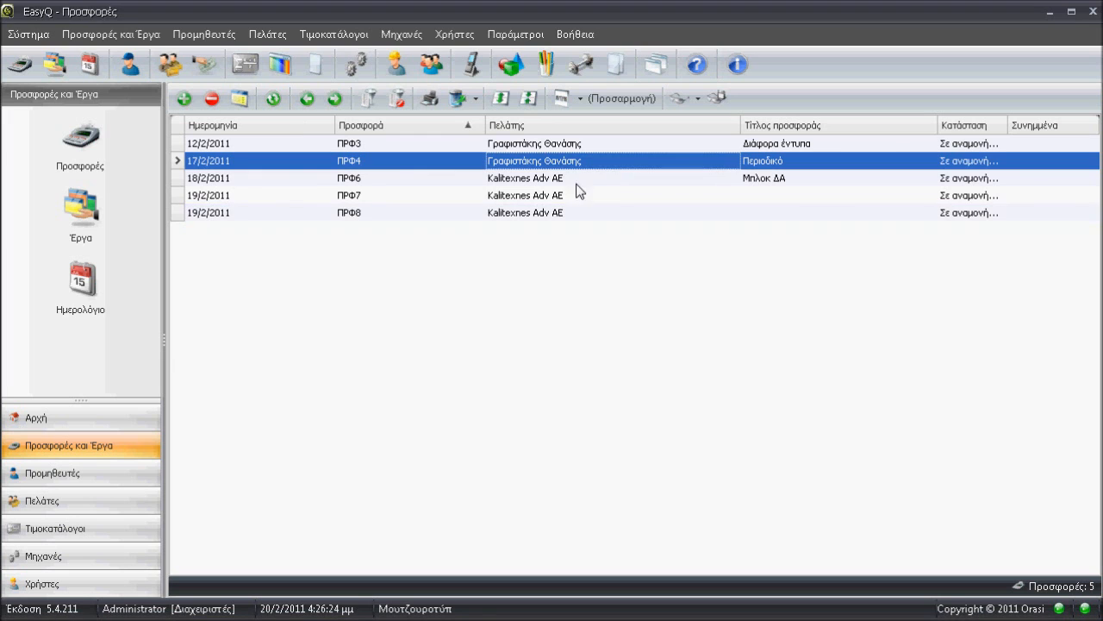
pyautogui.click(533, 145)
pyautogui.doubleClick(488, 144)
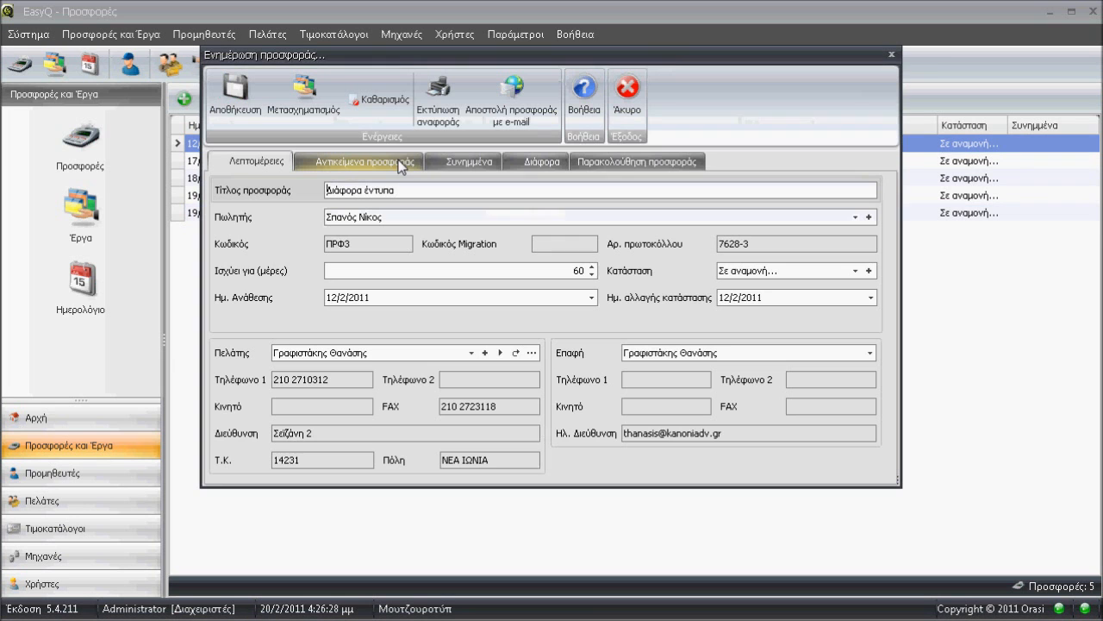
pyautogui.click(322, 160)
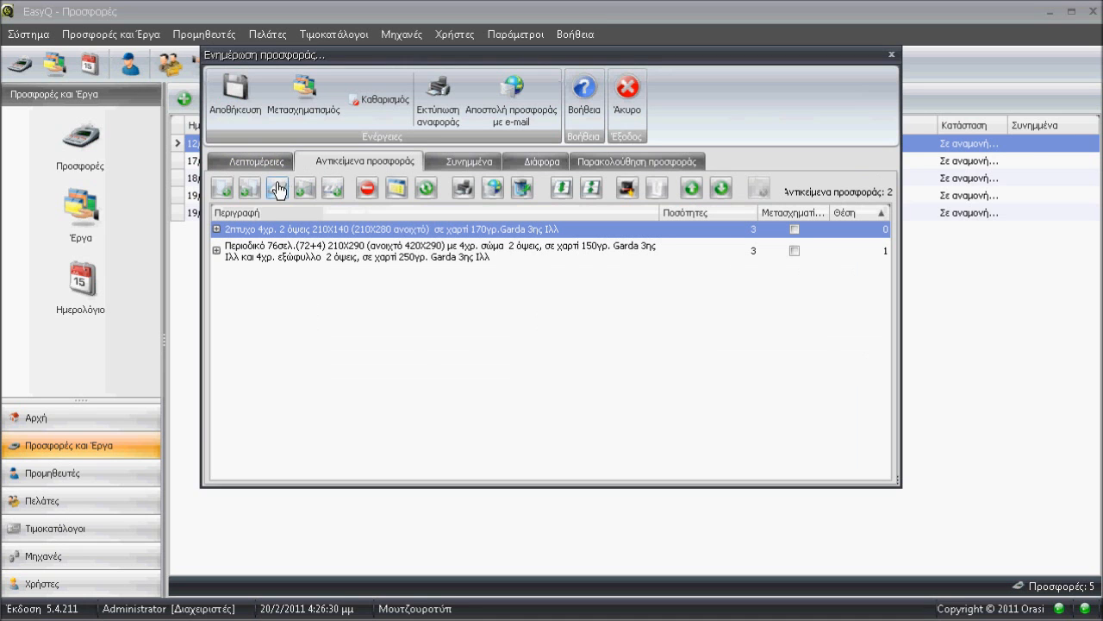
pyautogui.click(217, 229)
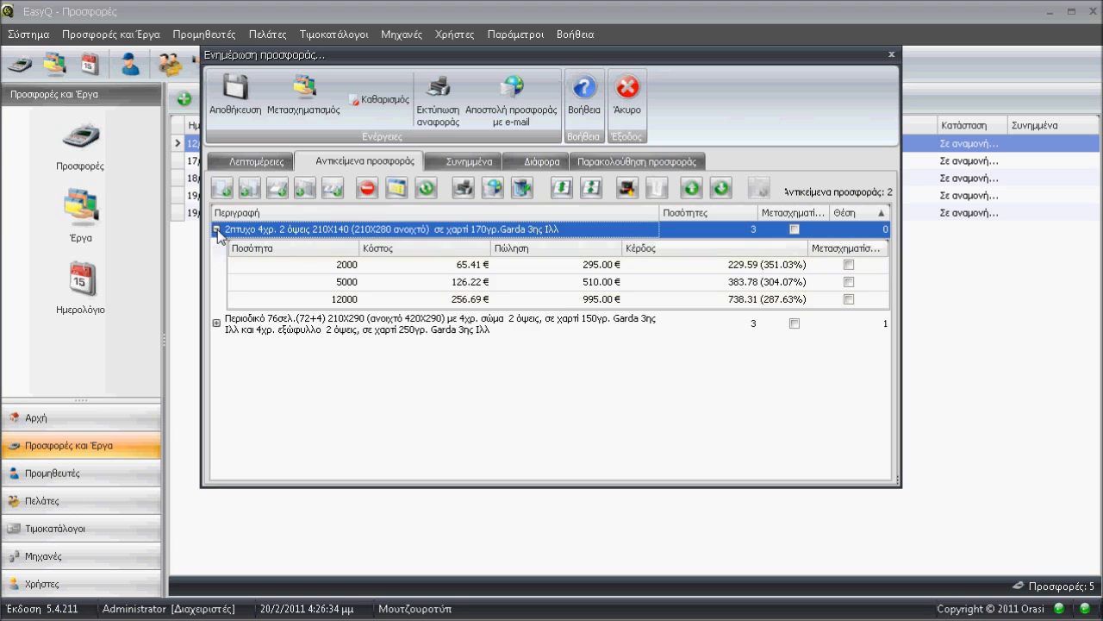
# Convert the 5000-piece quantity of the 2πτυχο item into a job (Μετασχηματισμός).
pyautogui.click(358, 285)
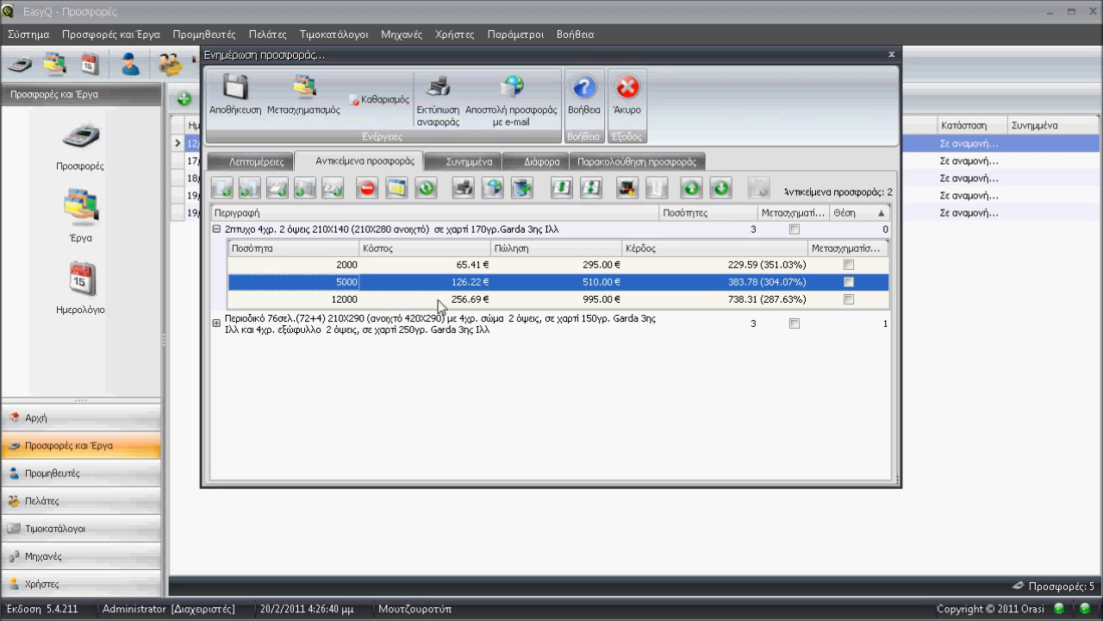
pyautogui.rightClick(539, 283)
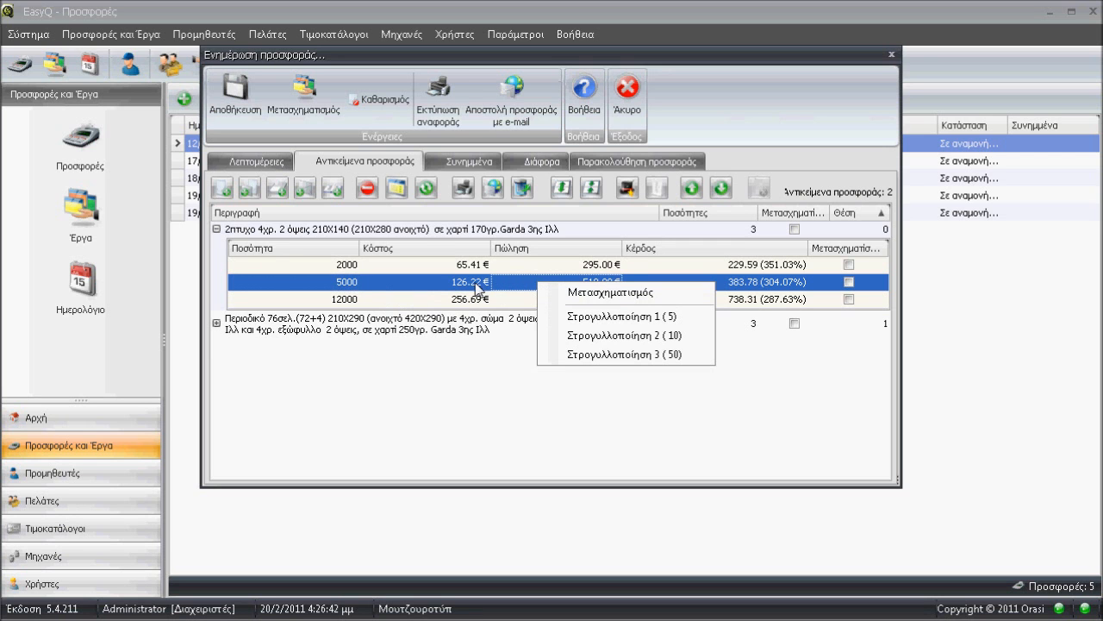
pyautogui.click(607, 294)
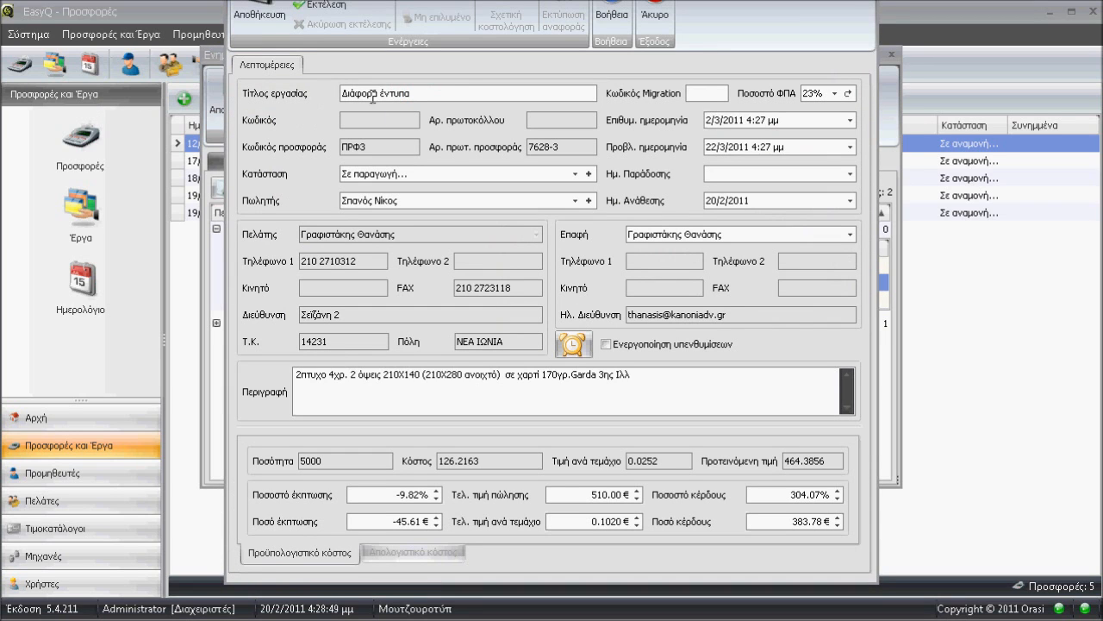
# Replace the new job's title with 2πτυχο, copied from its description.
pyautogui.click(442, 93)
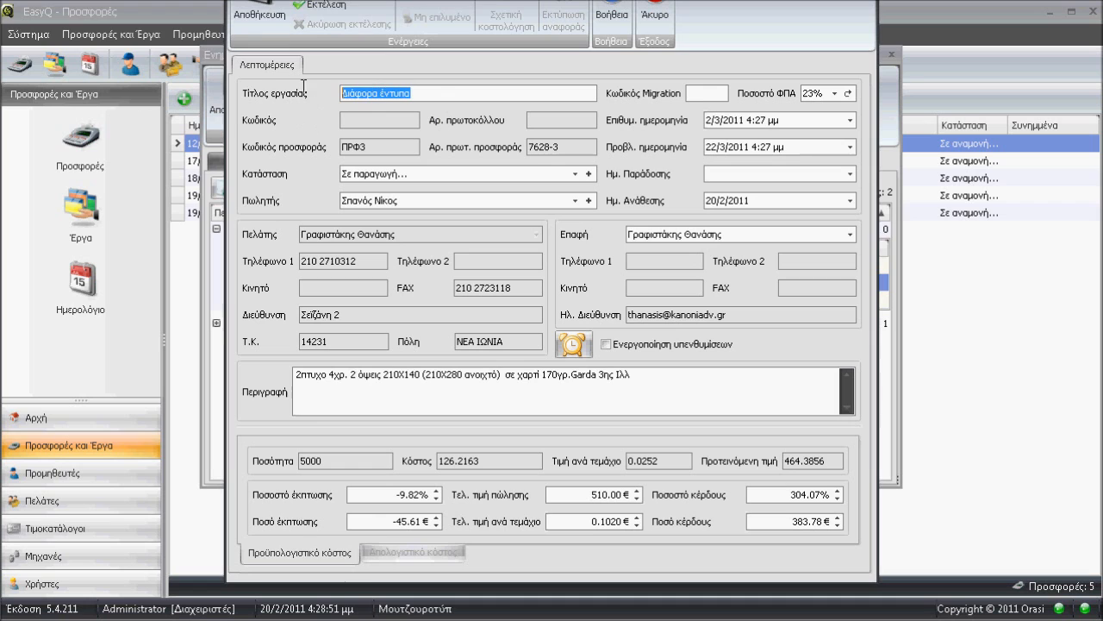
pyautogui.doubleClick(319, 371)
pyautogui.hotkey('ctrl', 'c')
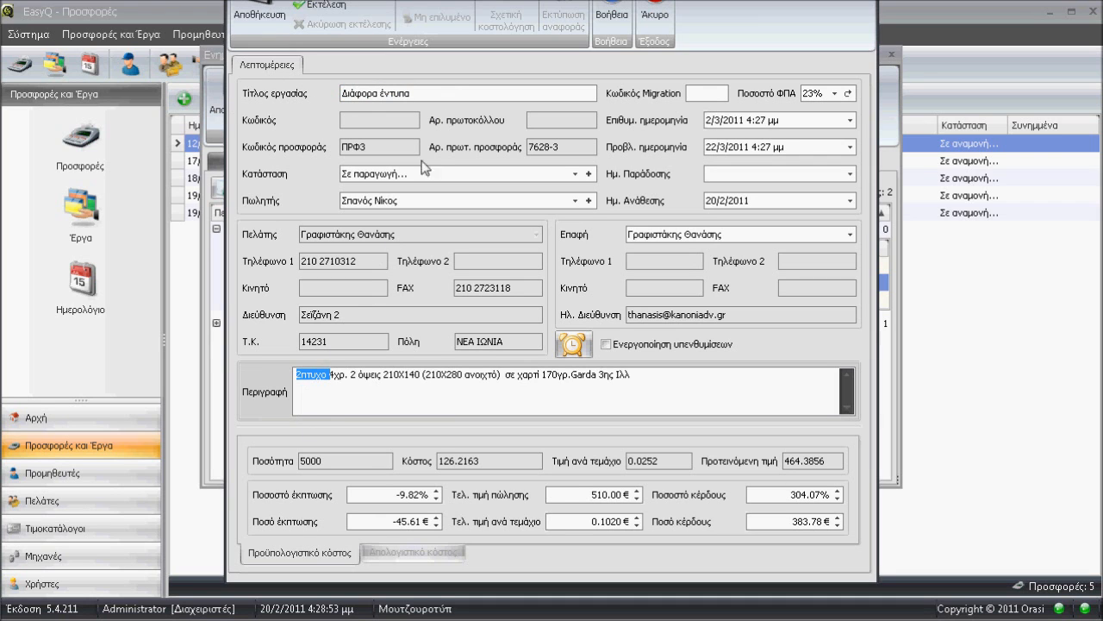
pyautogui.click(429, 95)
pyautogui.hotkey('ctrl', 'v')
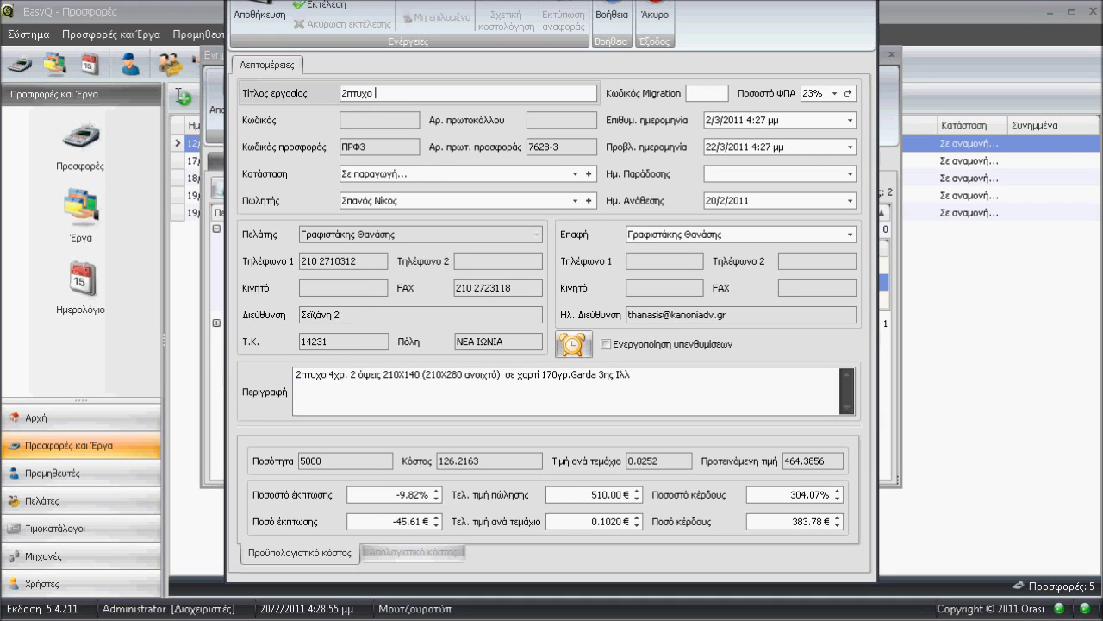
# Set the job's desired and projected dates to 26/2/2011 and save the job.
pyautogui.click(828, 95)
pyautogui.click(826, 94)
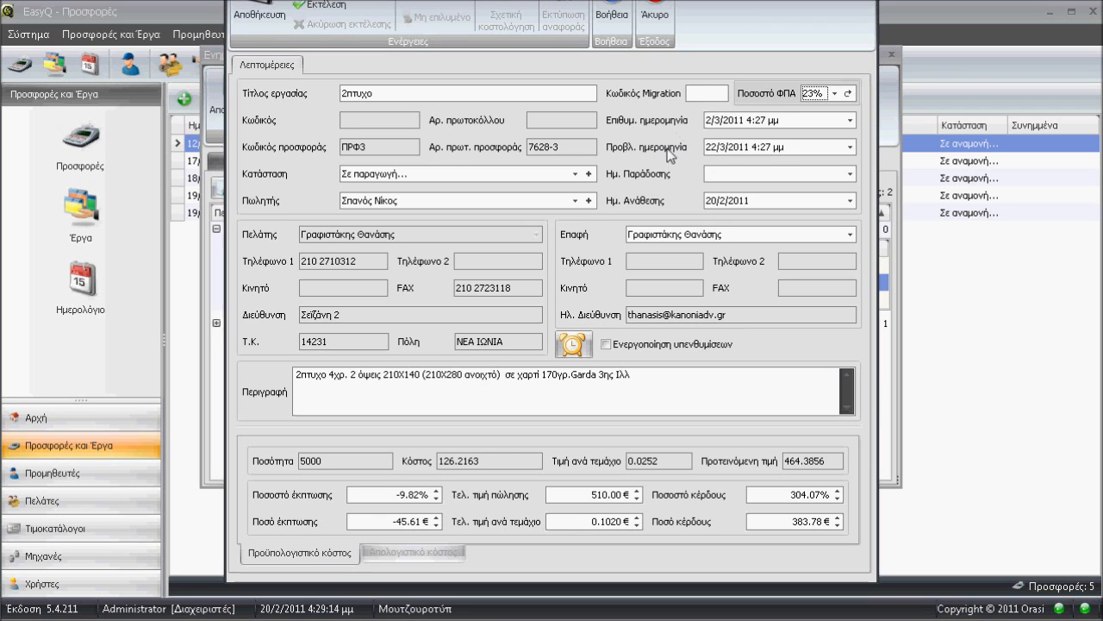
pyautogui.click(714, 147)
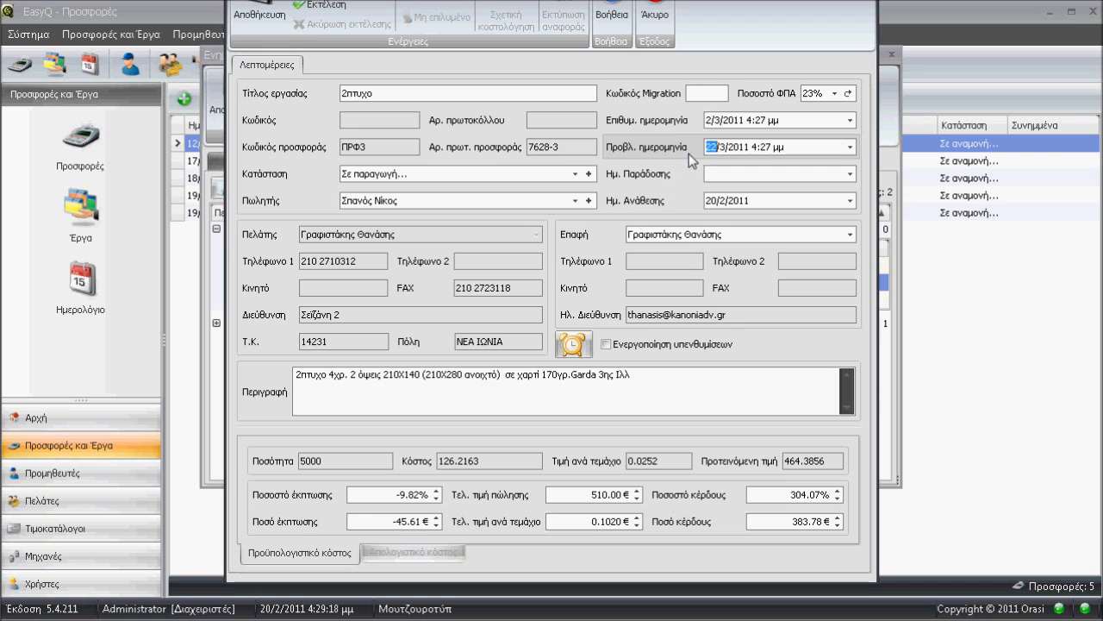
pyautogui.write('3')
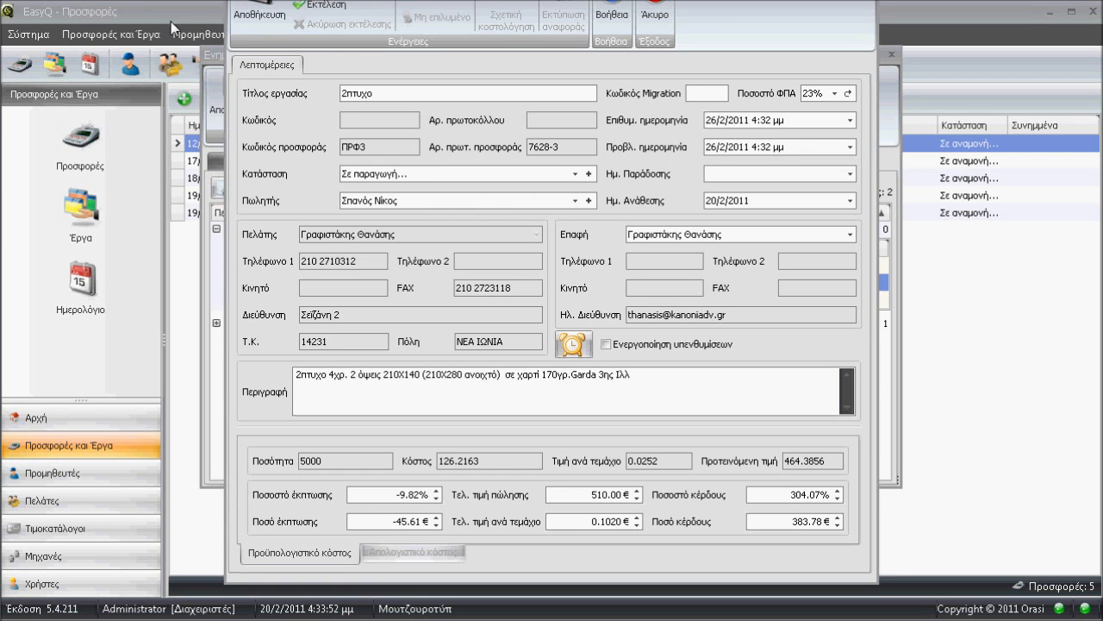
pyautogui.click(266, 10)
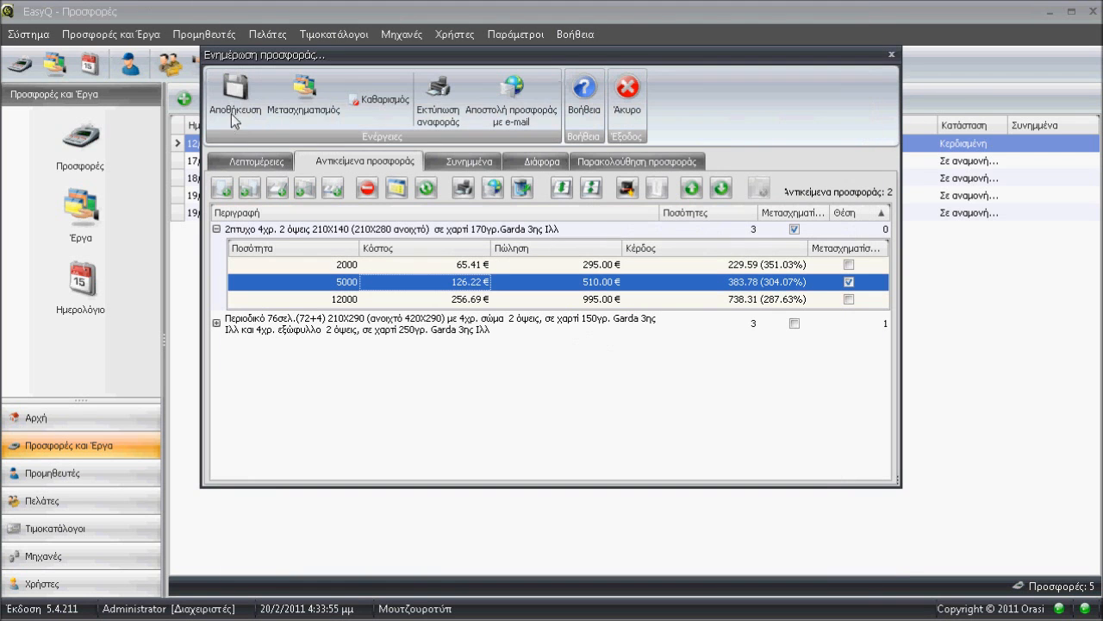
# Close the offer and open the 2πτυχο job from the jobs list (Έργα).
pyautogui.click(891, 53)
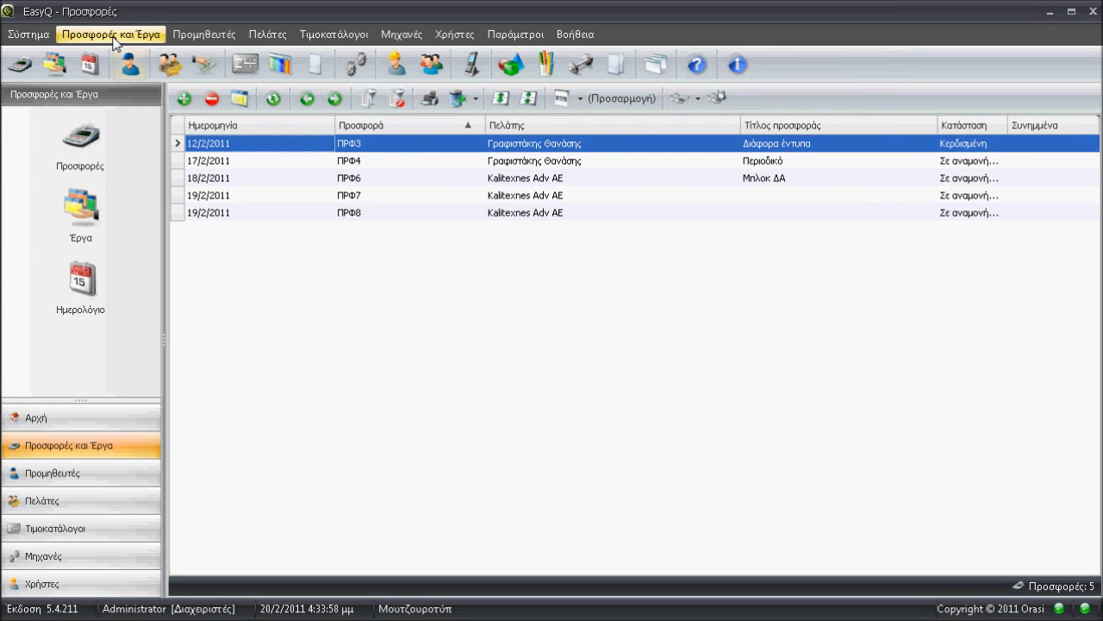
pyautogui.click(97, 215)
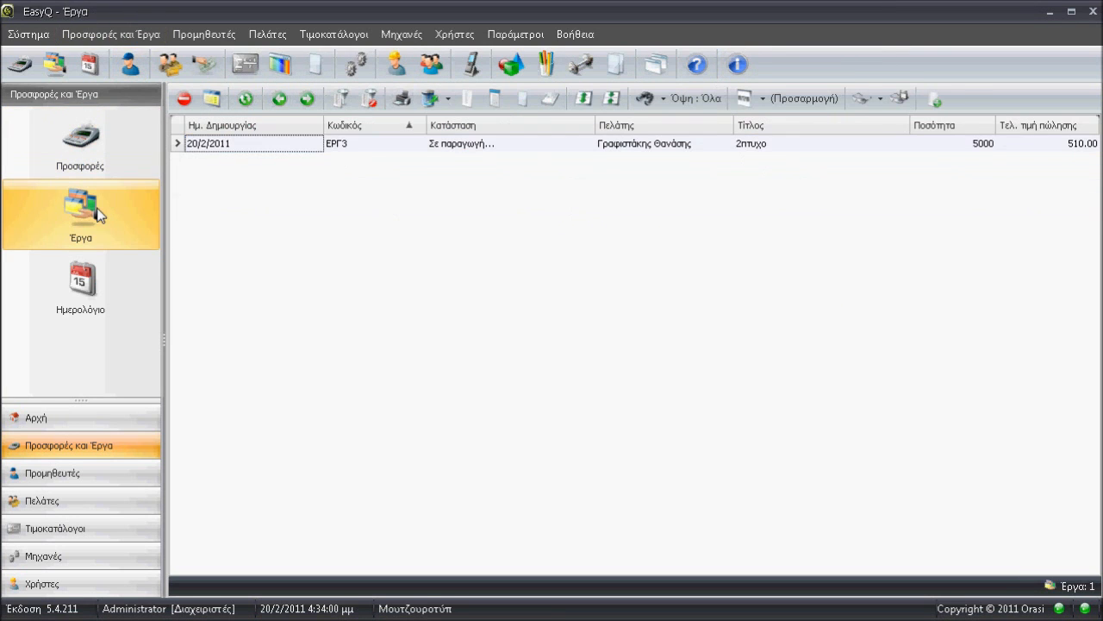
pyautogui.click(435, 148)
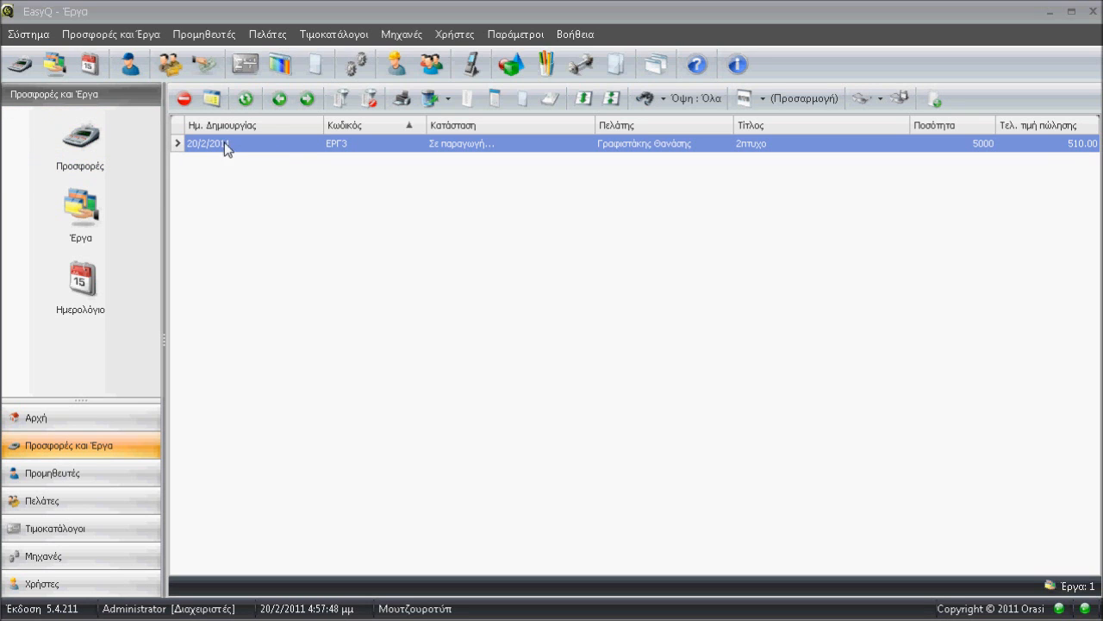
pyautogui.click(280, 142)
pyautogui.doubleClick(281, 142)
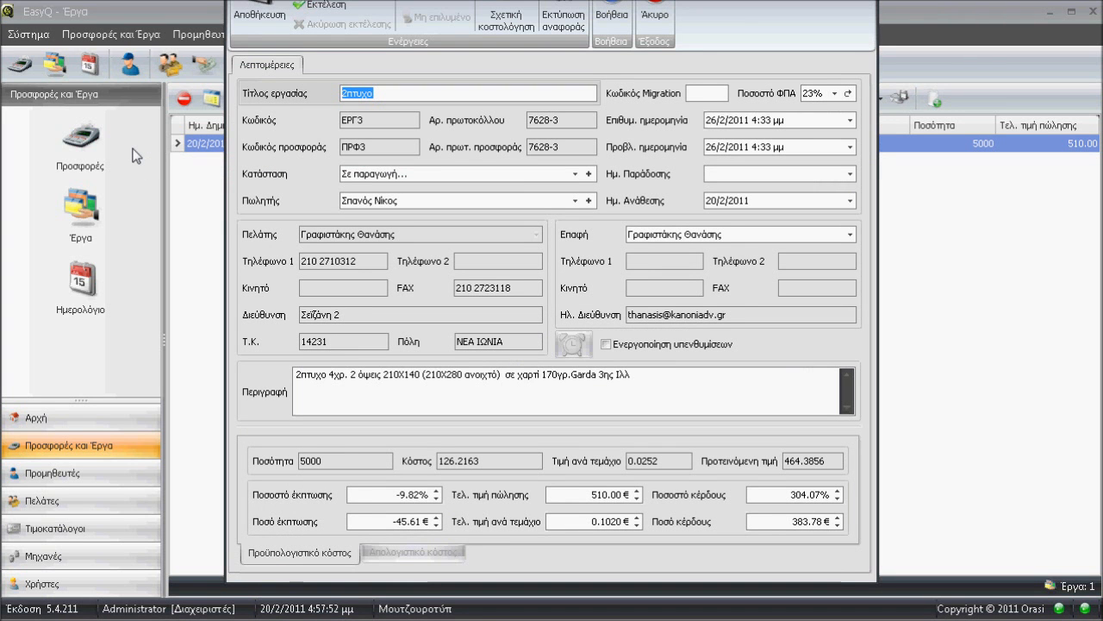
# Preview the job's cost analysis report (Ανάλυση κόστους), review its cost, sale and profit lines, and close it.
pyautogui.click(563, 17)
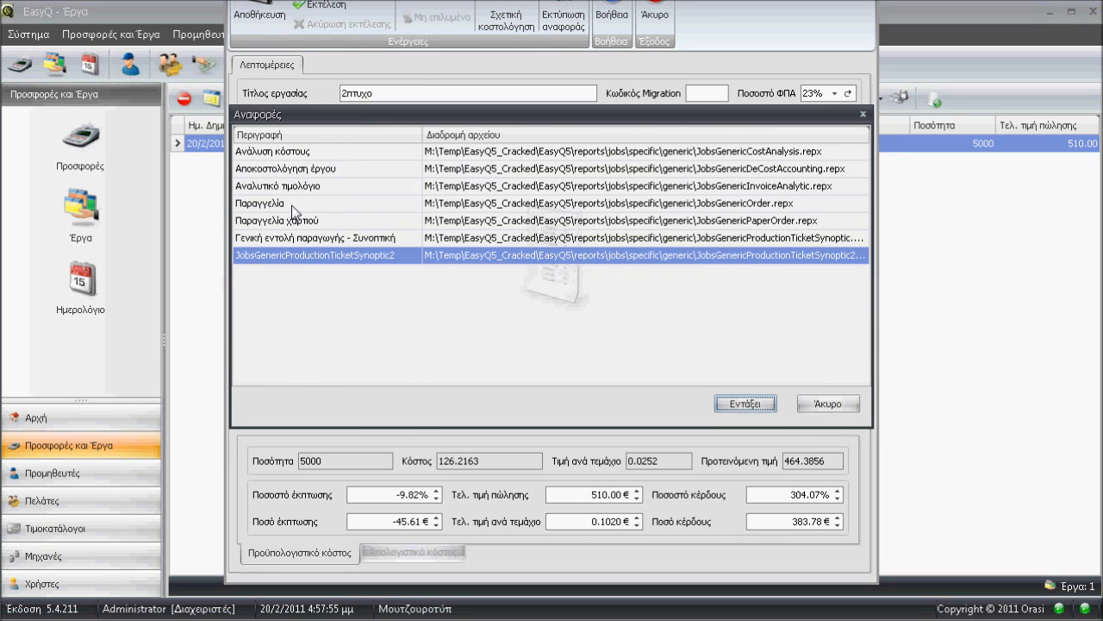
pyautogui.click(278, 150)
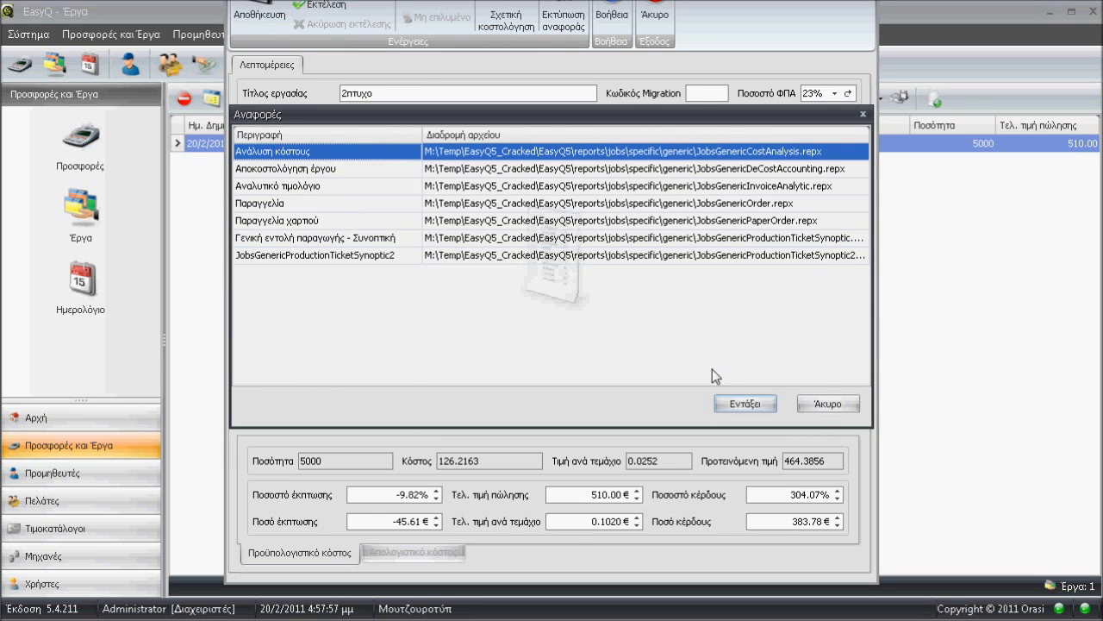
pyautogui.click(734, 403)
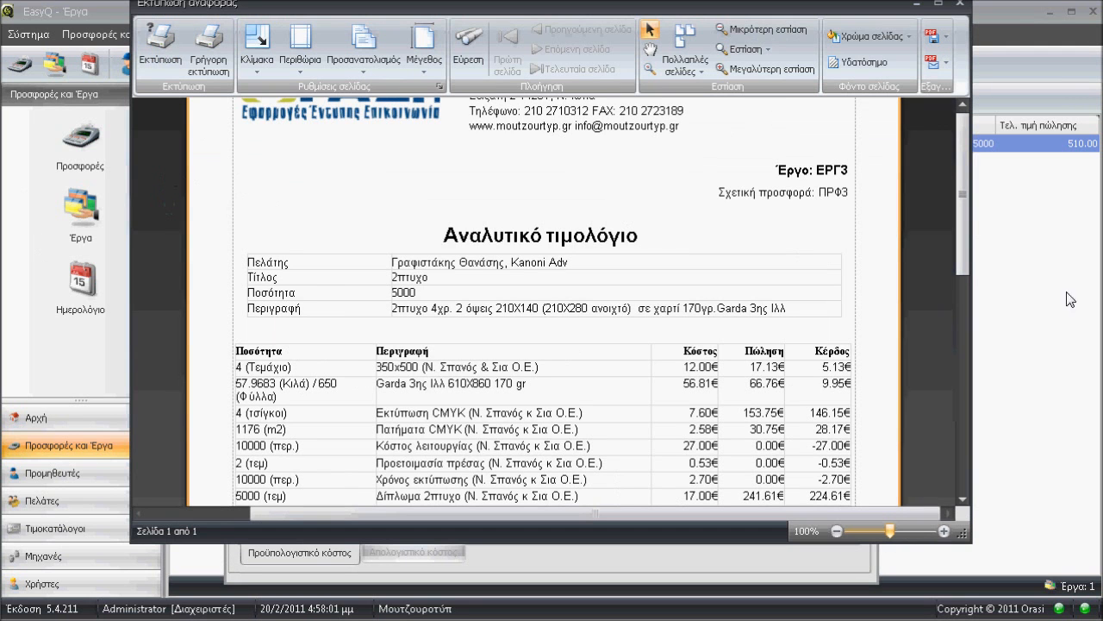
pyautogui.moveTo(965, 233); pyautogui.dragTo(962, 302)
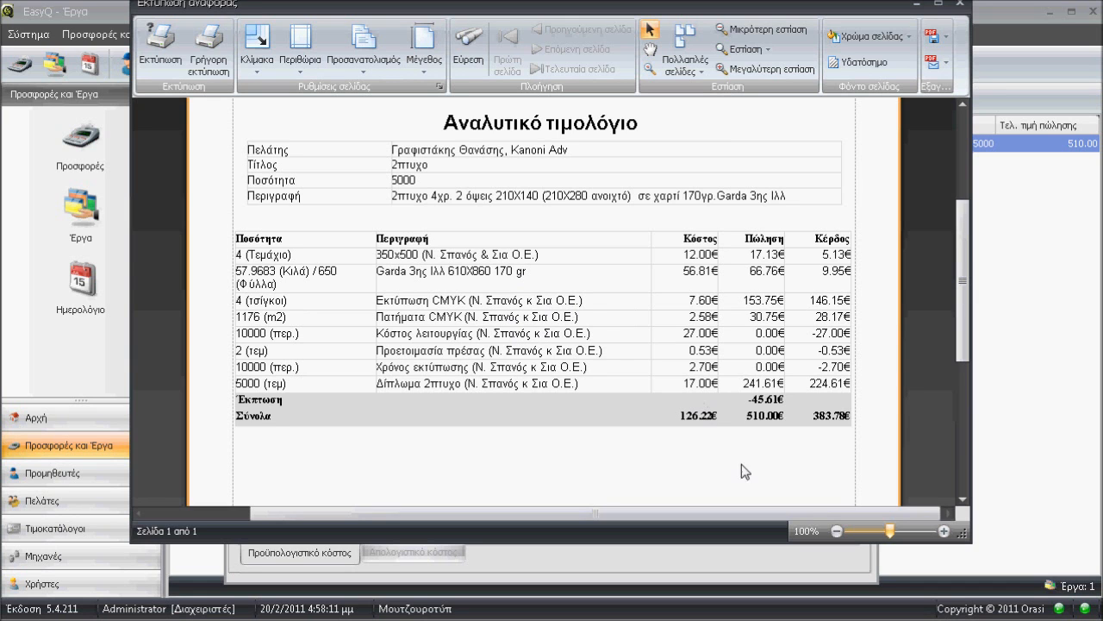
pyautogui.moveTo(960, 330); pyautogui.dragTo(960, 357)
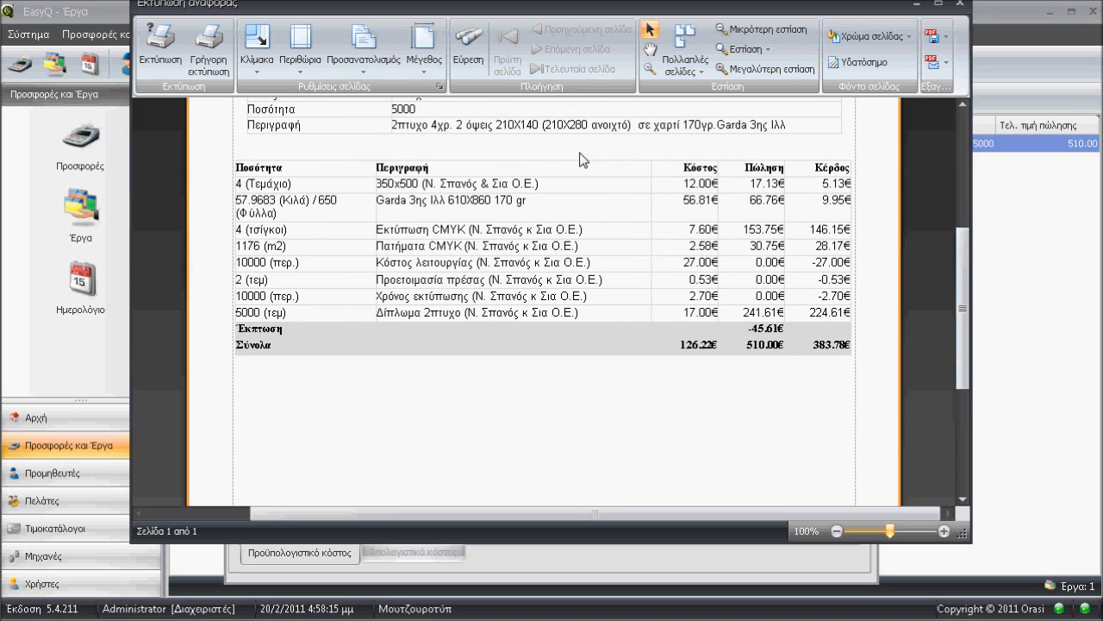
pyautogui.click(959, 4)
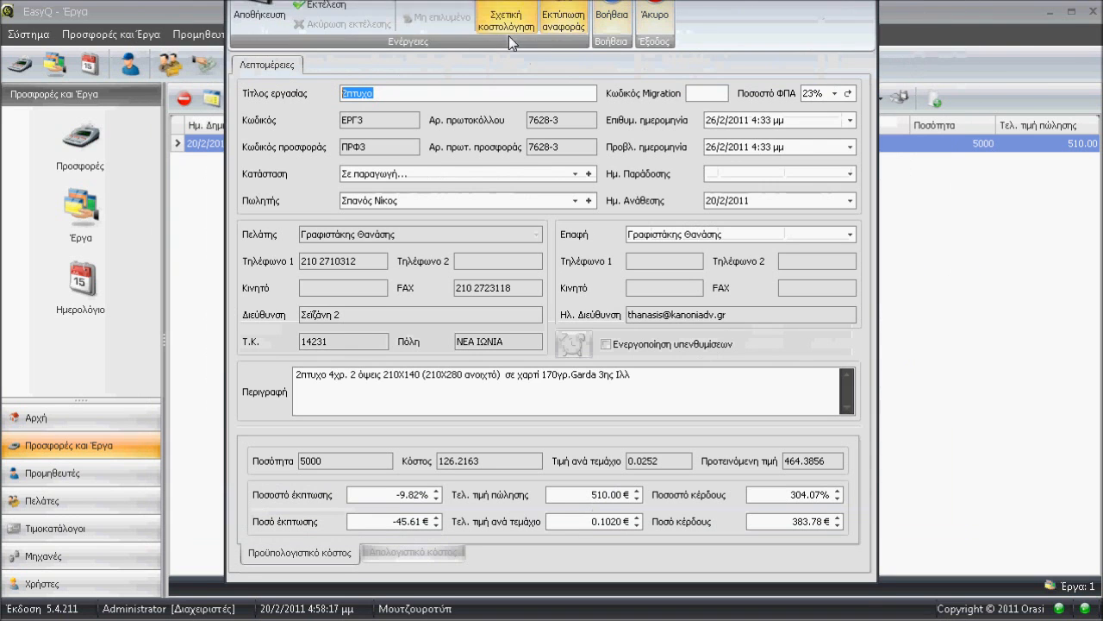
# Preview the job's analytic invoice report (Αναλυτικό τιμολόγιο), review its sale prices, and close it.
pyautogui.click(561, 22)
pyautogui.click(304, 167)
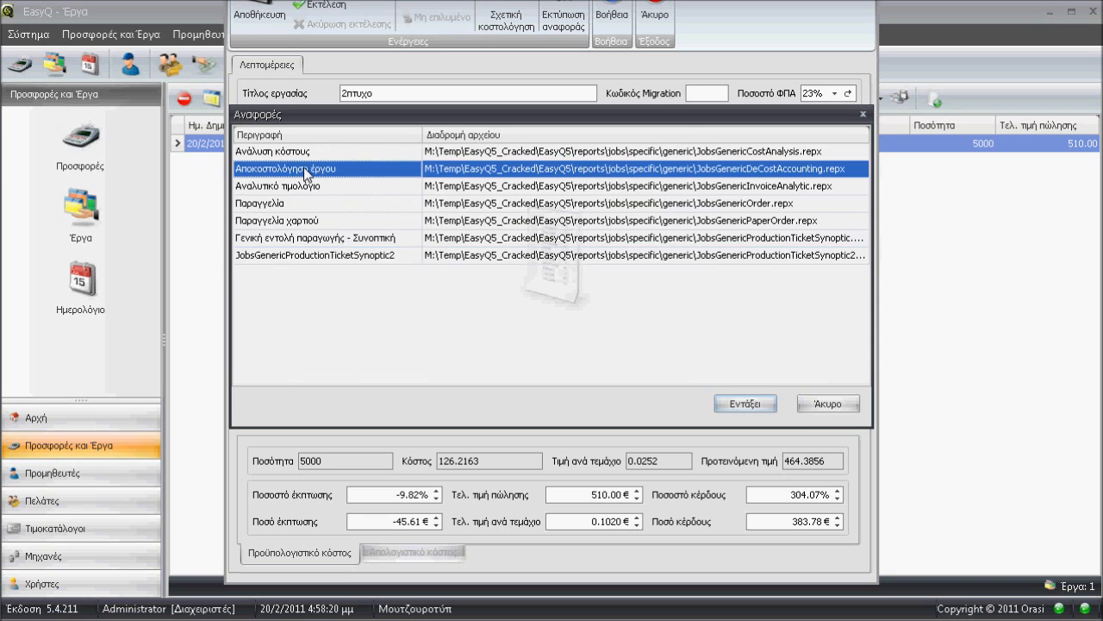
pyautogui.click(287, 188)
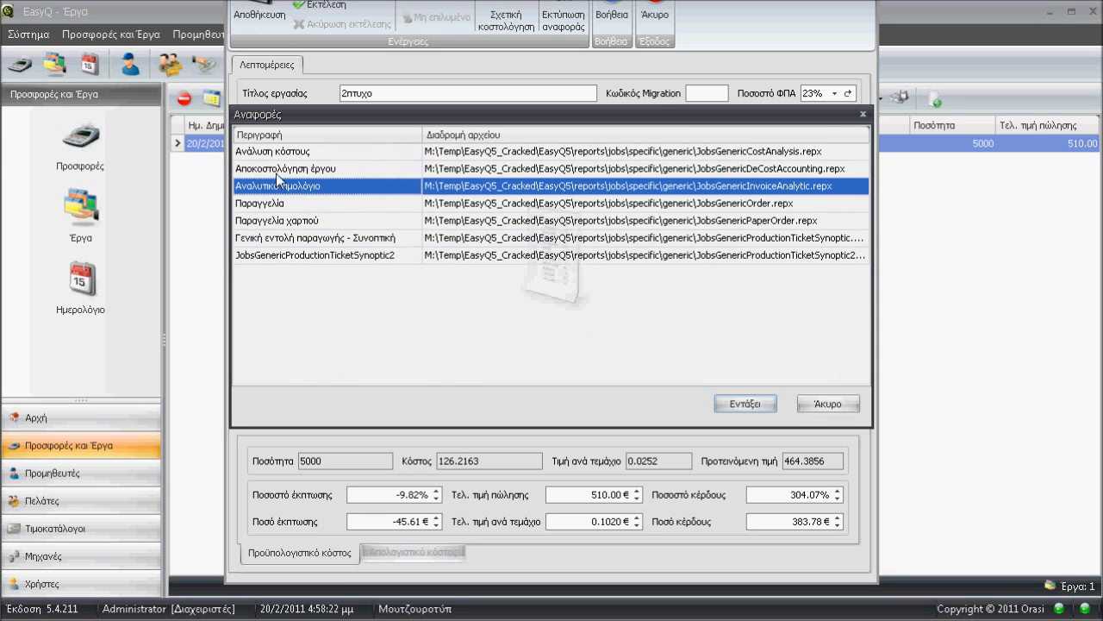
pyautogui.click(280, 170)
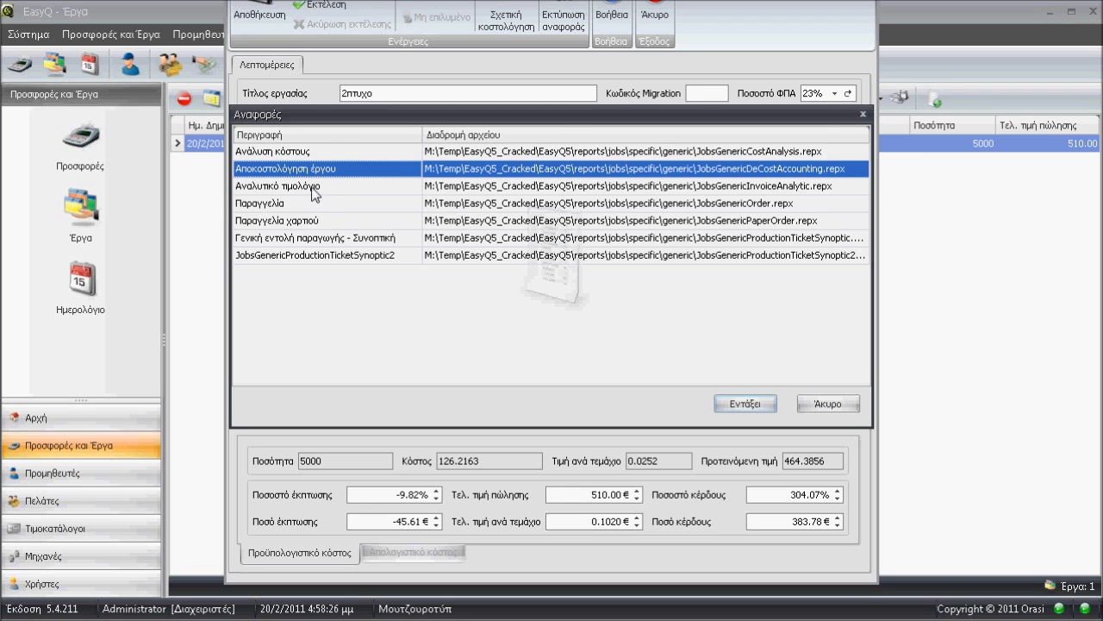
pyautogui.click(313, 189)
pyautogui.click(746, 404)
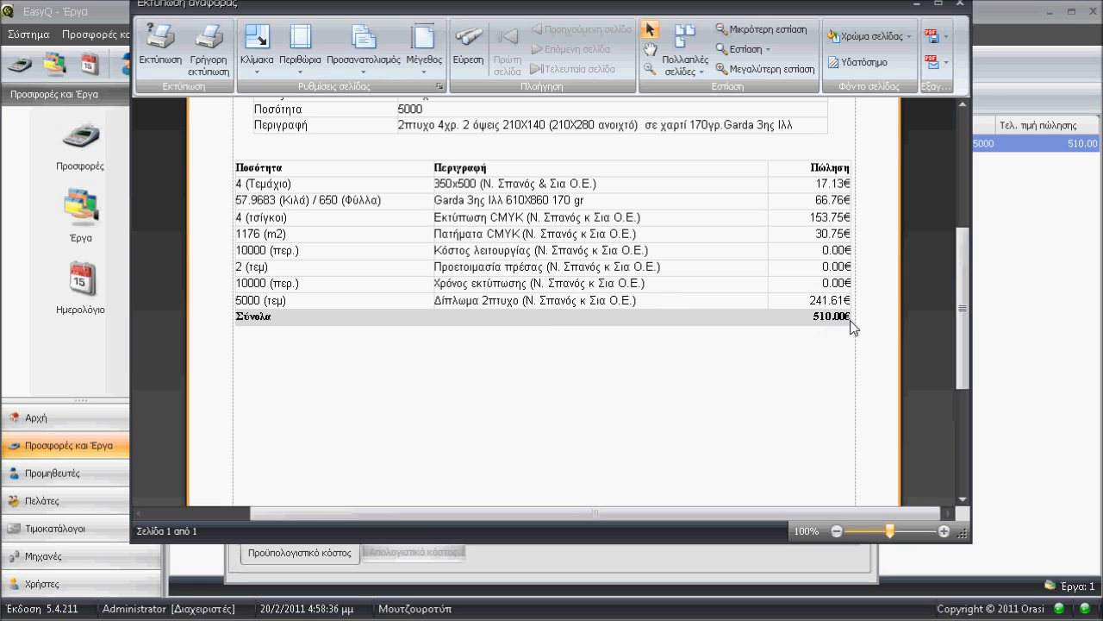
pyautogui.moveTo(962, 308); pyautogui.dragTo(962, 194)
pyautogui.click(955, 5)
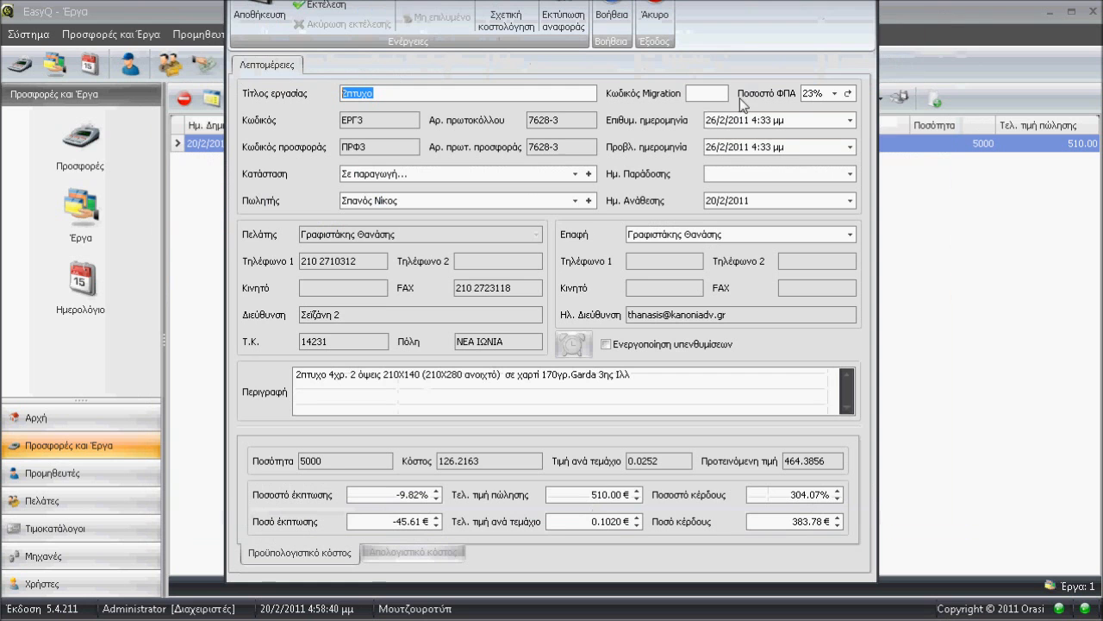
# Preview the job's order report (Παραγγελία), read through to the price and payment remarks, and close it.
pyautogui.click(563, 21)
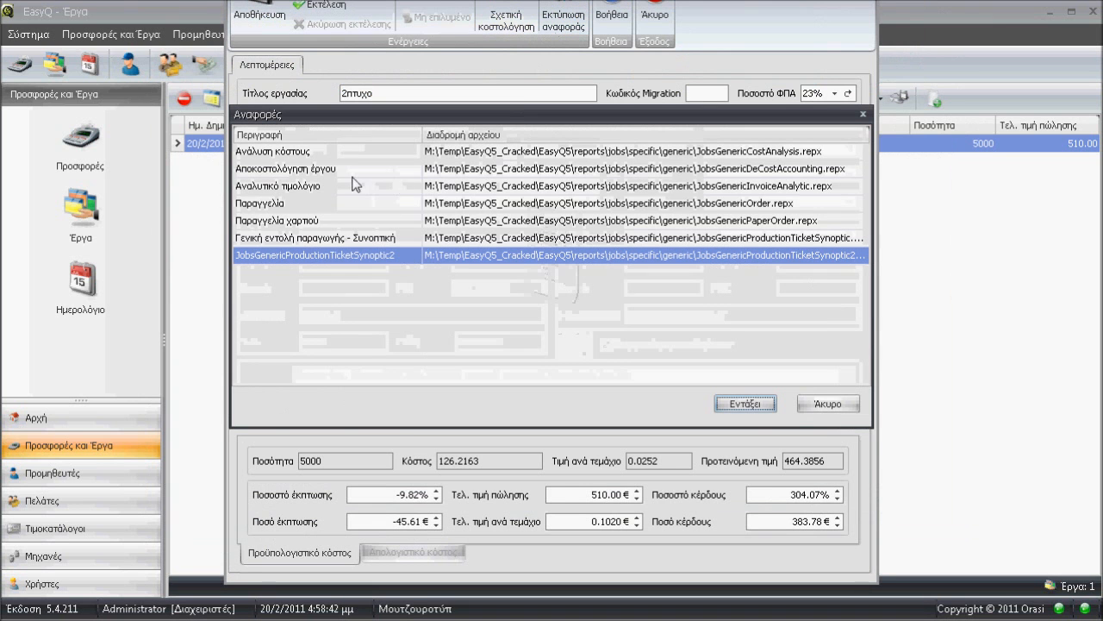
pyautogui.click(274, 205)
pyautogui.click(770, 405)
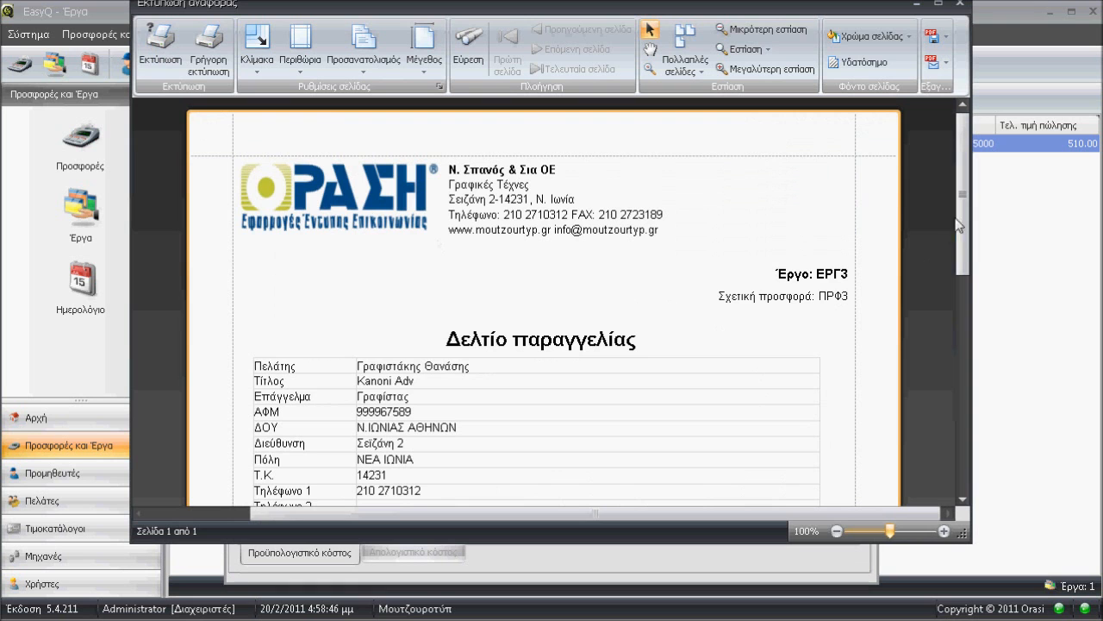
pyautogui.moveTo(969, 199); pyautogui.dragTo(987, 325)
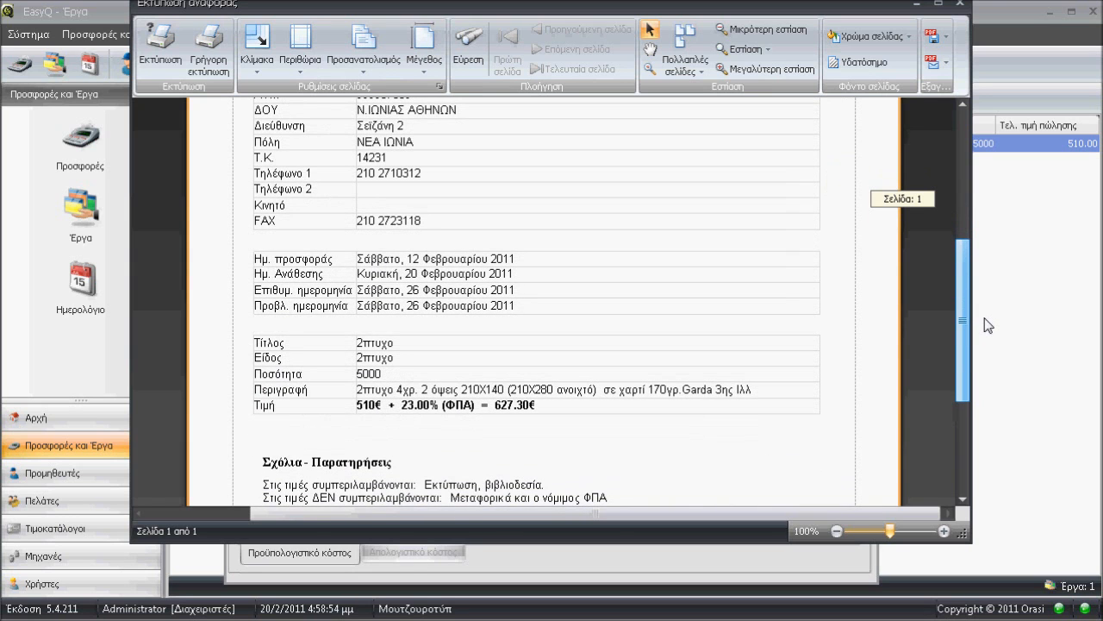
pyautogui.moveTo(987, 325); pyautogui.dragTo(991, 393)
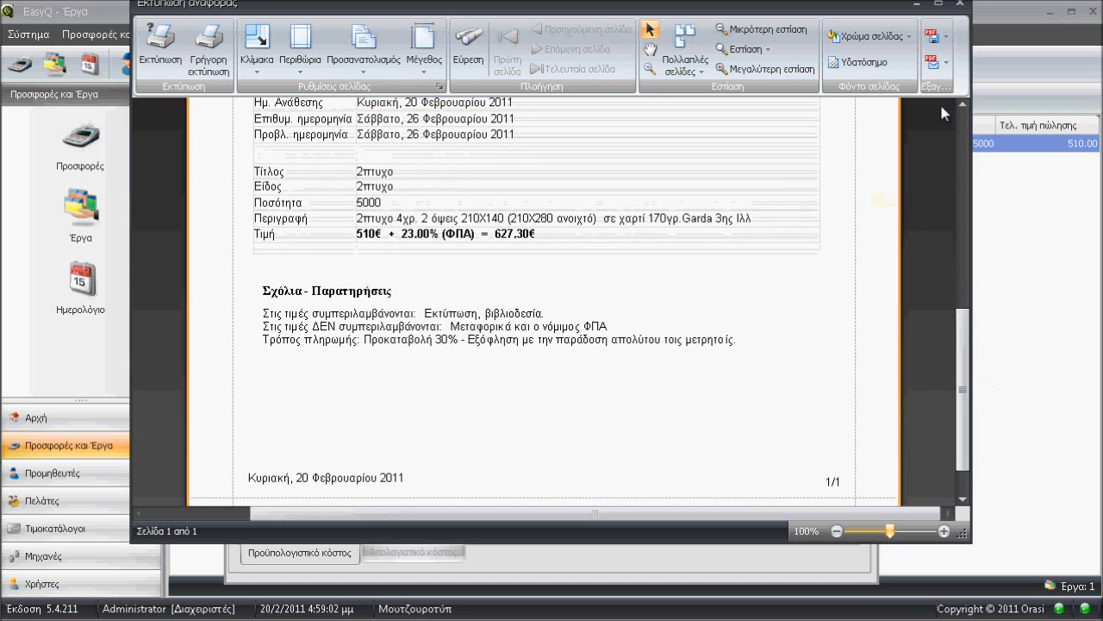
pyautogui.click(959, 4)
# Preview the job's paper order report (Παραγγελία χαρτιού), review the paper type, supplier and sheet details, and close it.
pyautogui.click(507, 7)
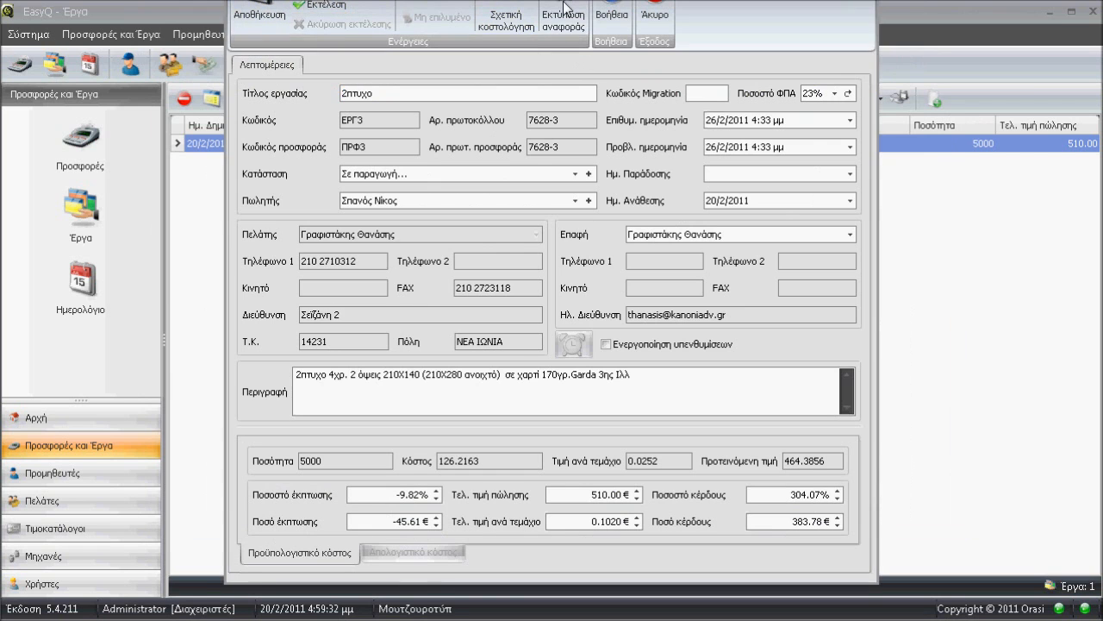
pyautogui.click(564, 7)
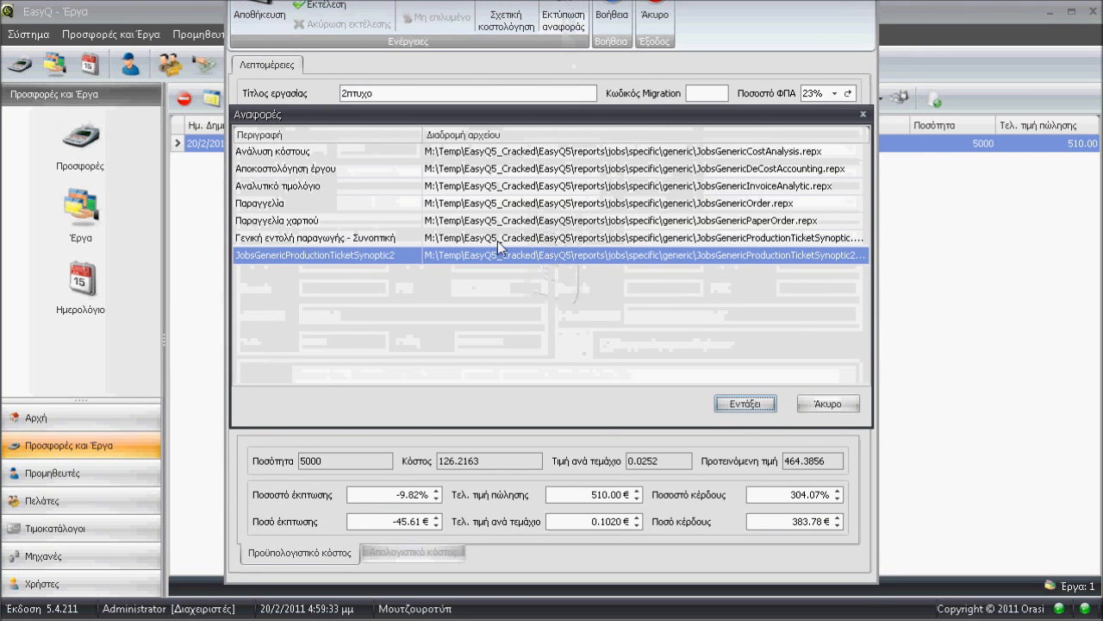
pyautogui.click(314, 224)
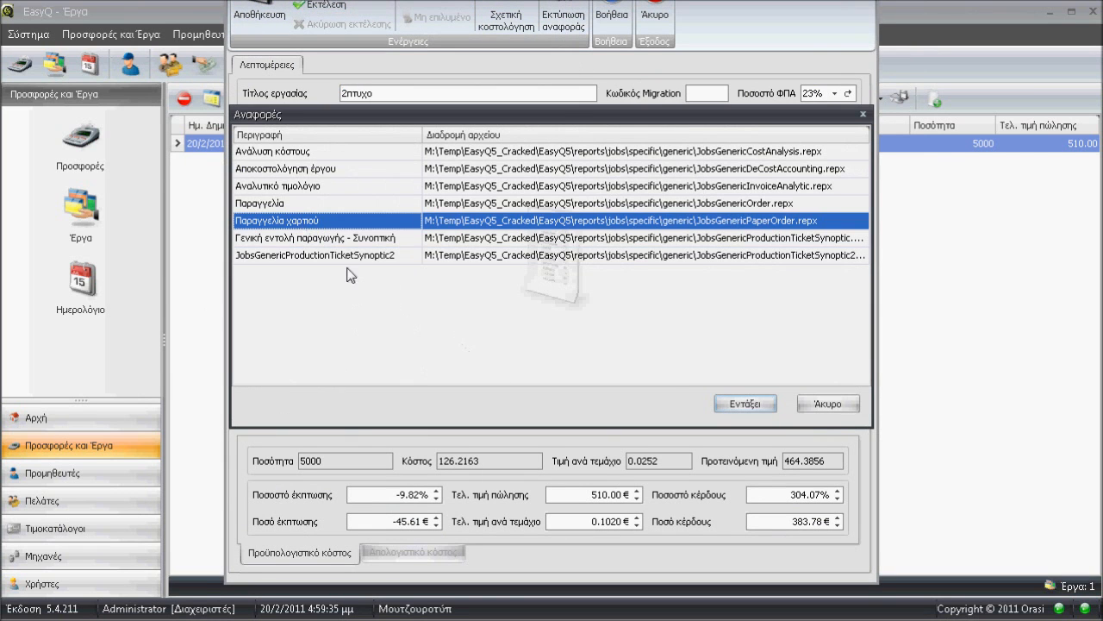
pyautogui.click(750, 405)
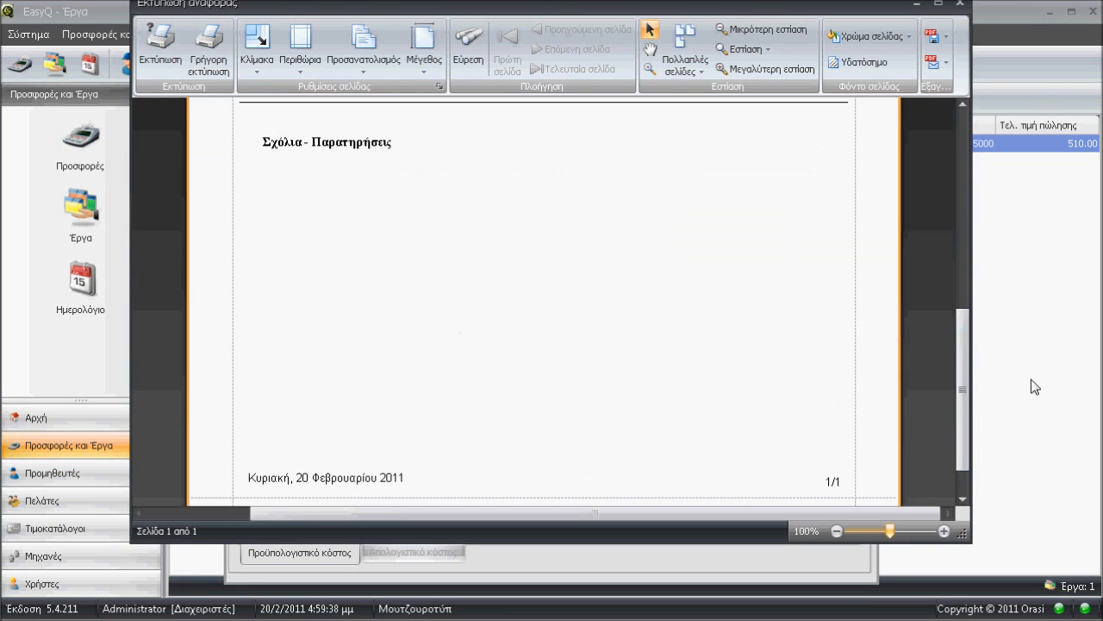
pyautogui.moveTo(964, 401); pyautogui.dragTo(962, 311)
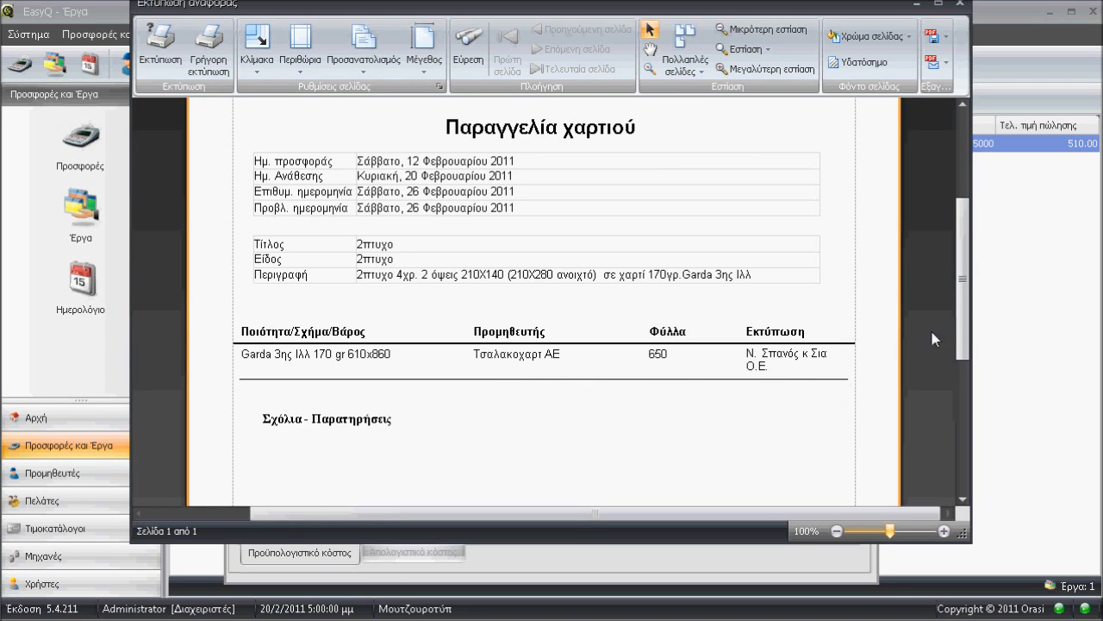
pyautogui.click(959, 6)
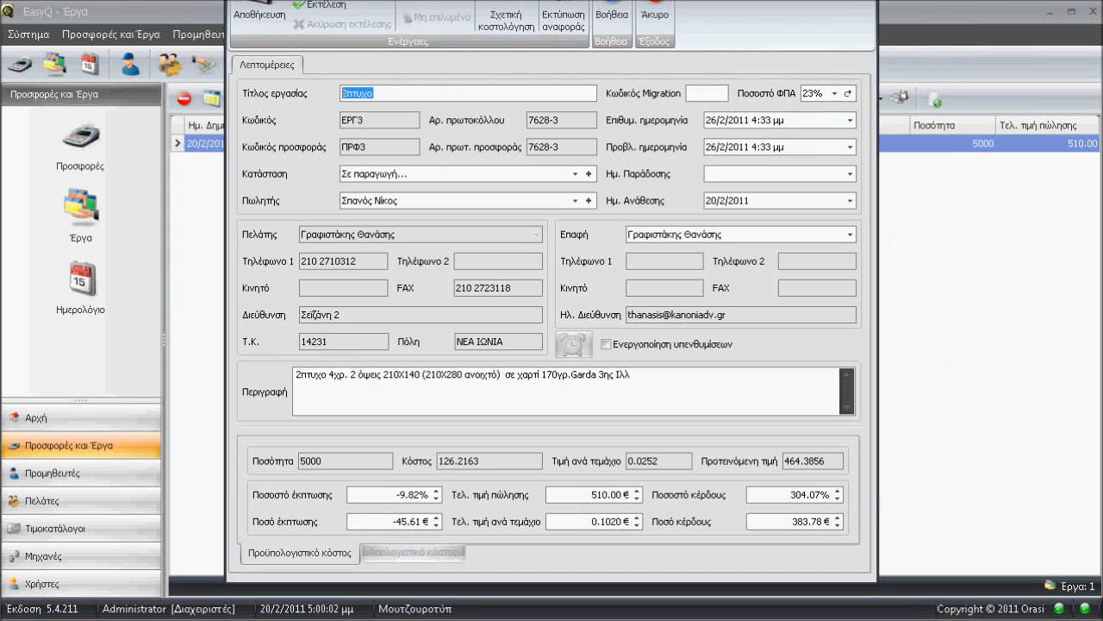
# Preview the job's synoptic production order (Γενική εντολή παραγωγής - Συνοπτική), review its paper, imposition, printing and operations sections, and close it.
pyautogui.click(562, 5)
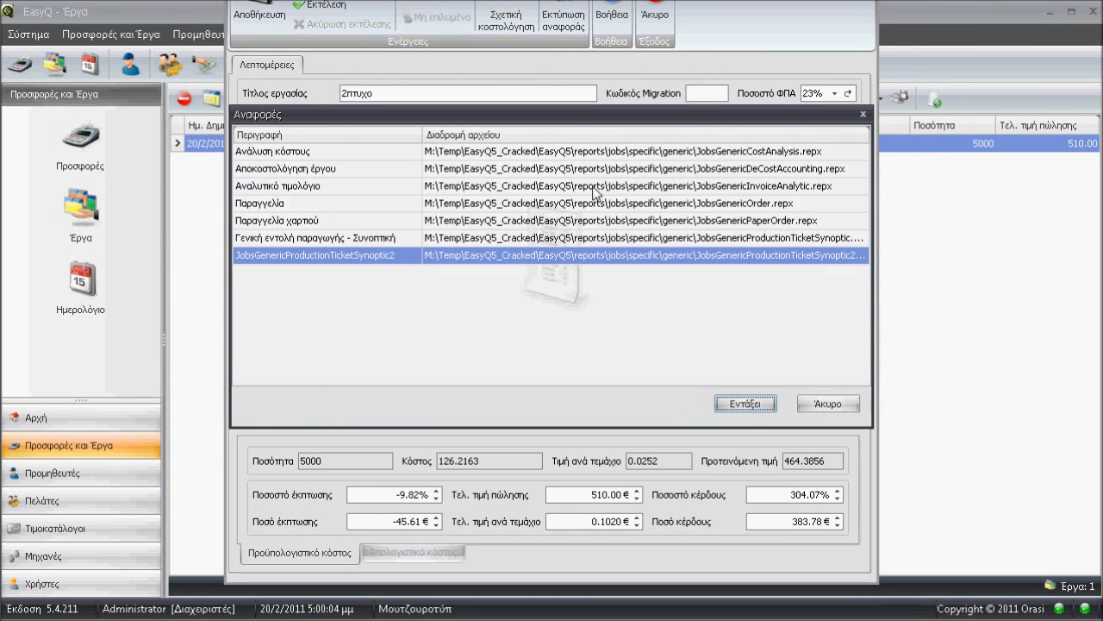
pyautogui.click(358, 237)
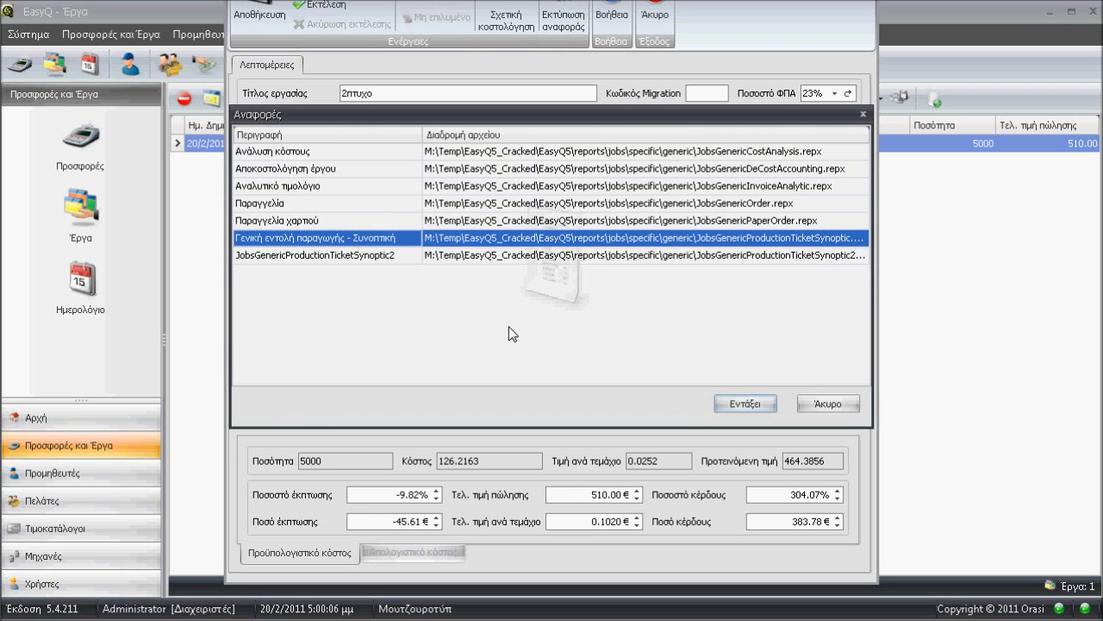
pyautogui.click(746, 403)
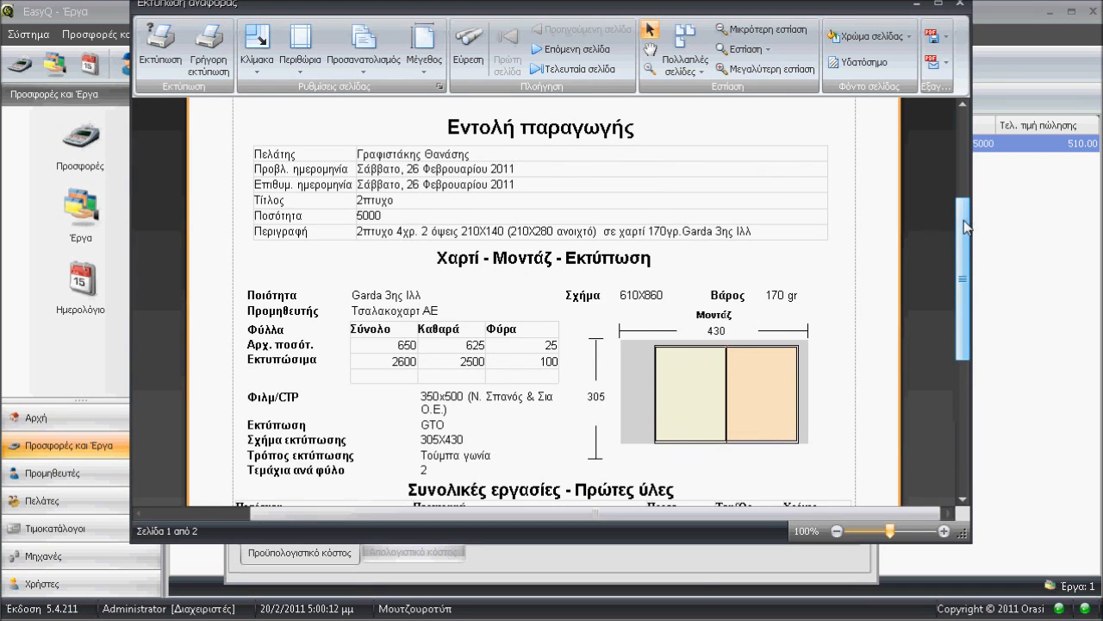
pyautogui.scroll(2, 964, 211)
pyautogui.scroll(-2, 965, 202)
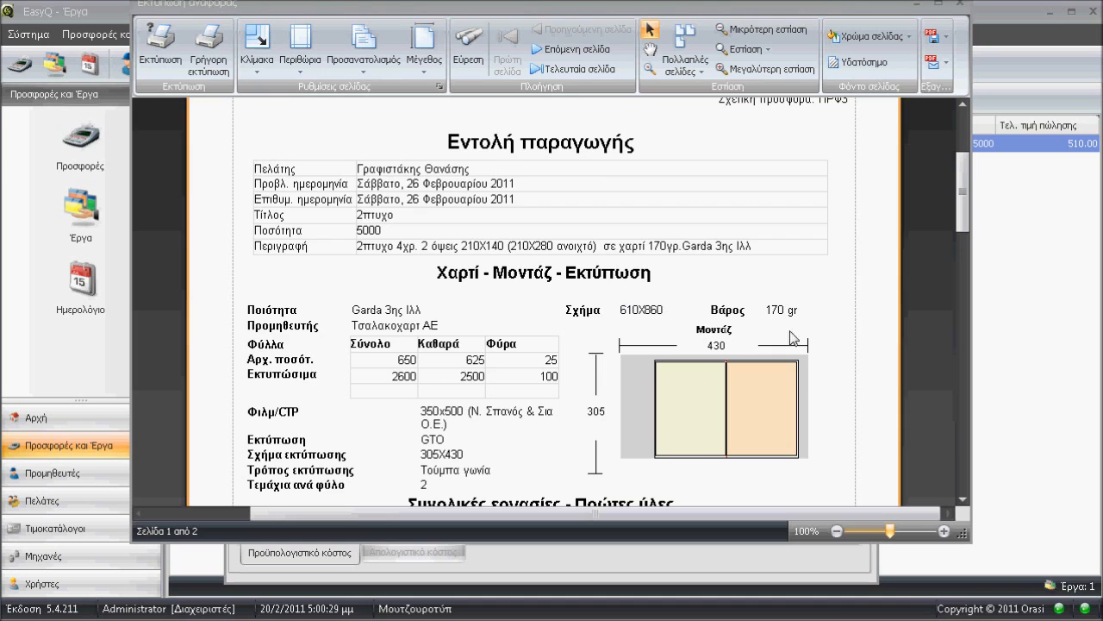
pyautogui.scroll(2, 961, 185)
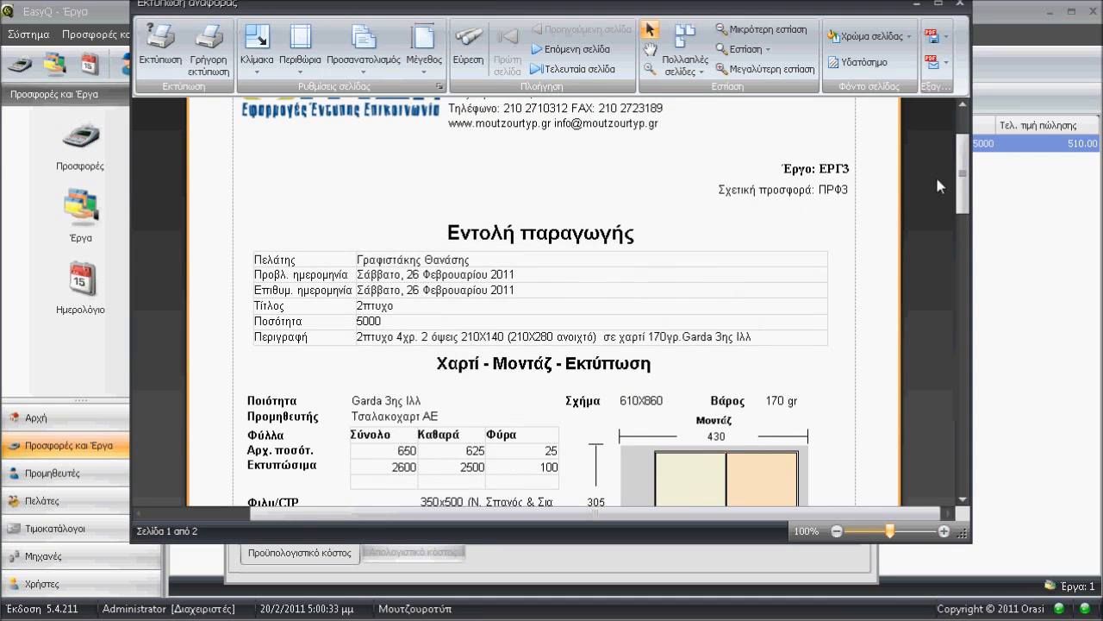
pyautogui.moveTo(961, 170); pyautogui.dragTo(961, 194)
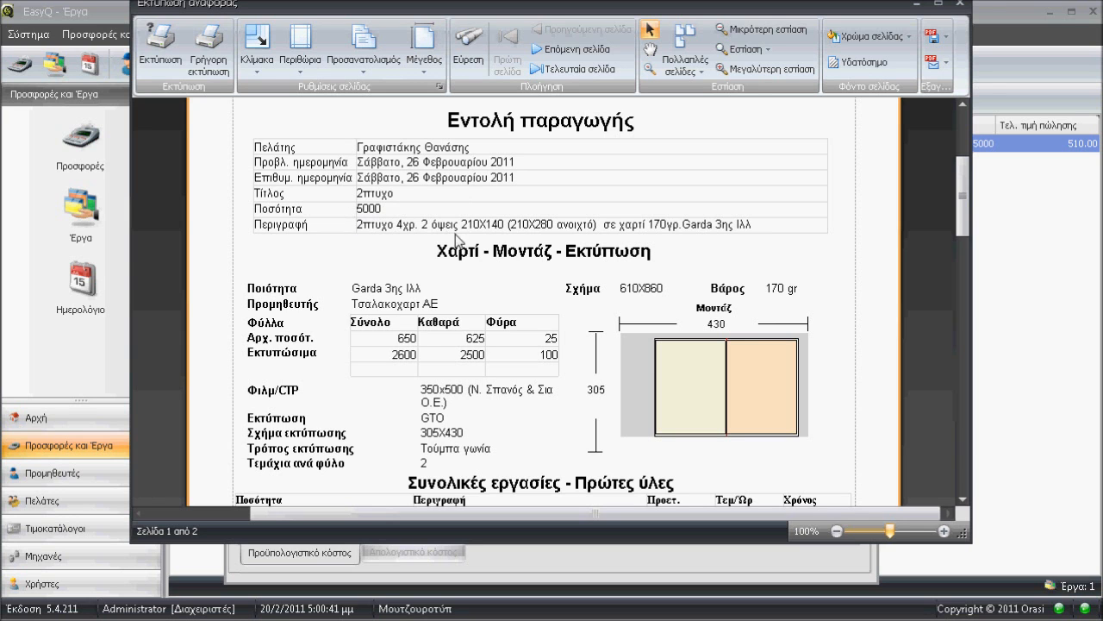
pyautogui.moveTo(969, 193); pyautogui.dragTo(965, 212)
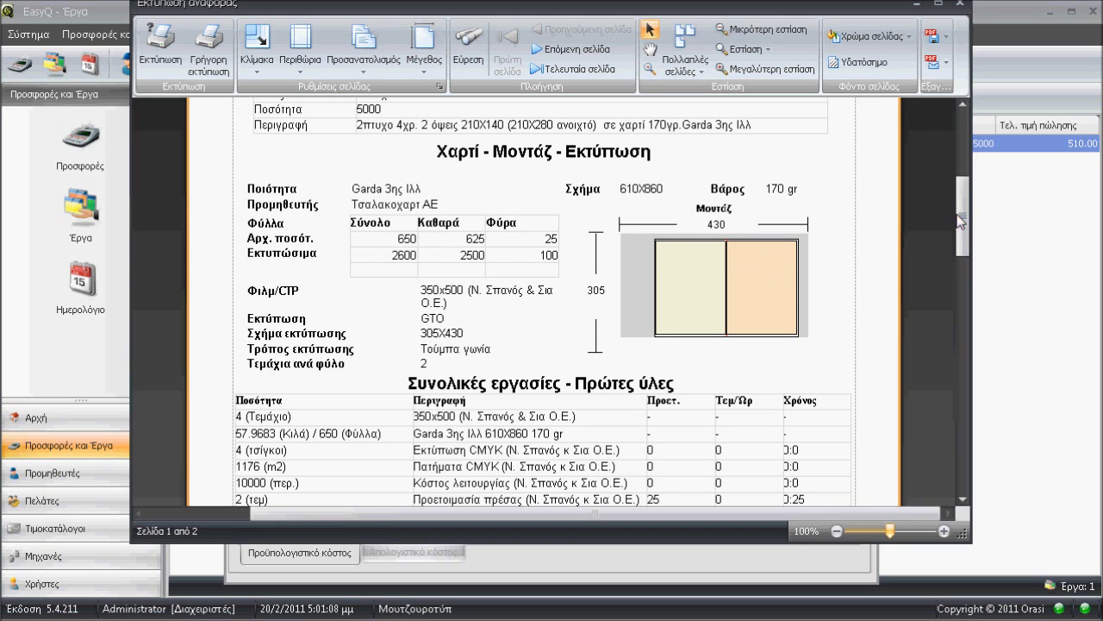
pyautogui.scroll(-2, 963, 220)
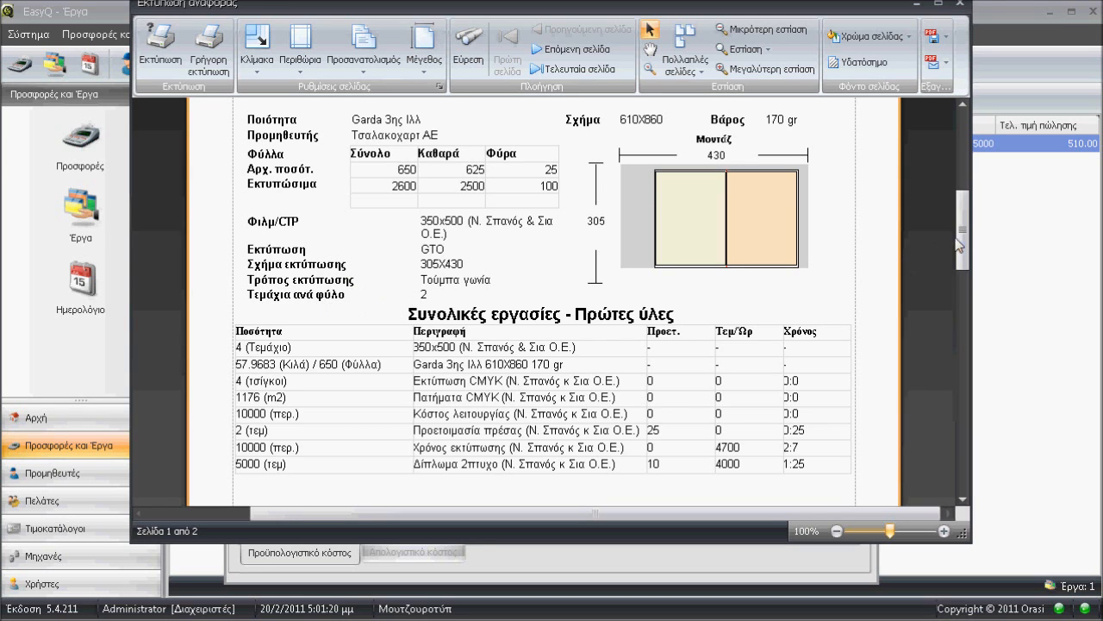
pyautogui.moveTo(964, 231); pyautogui.dragTo(963, 254)
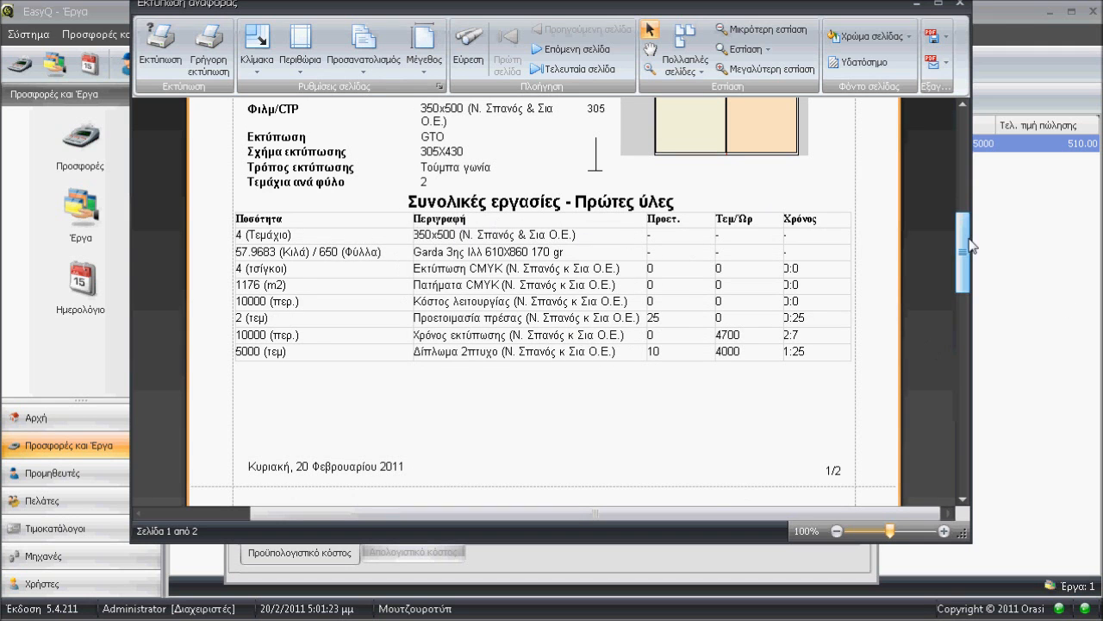
pyautogui.moveTo(964, 250); pyautogui.dragTo(949, 172)
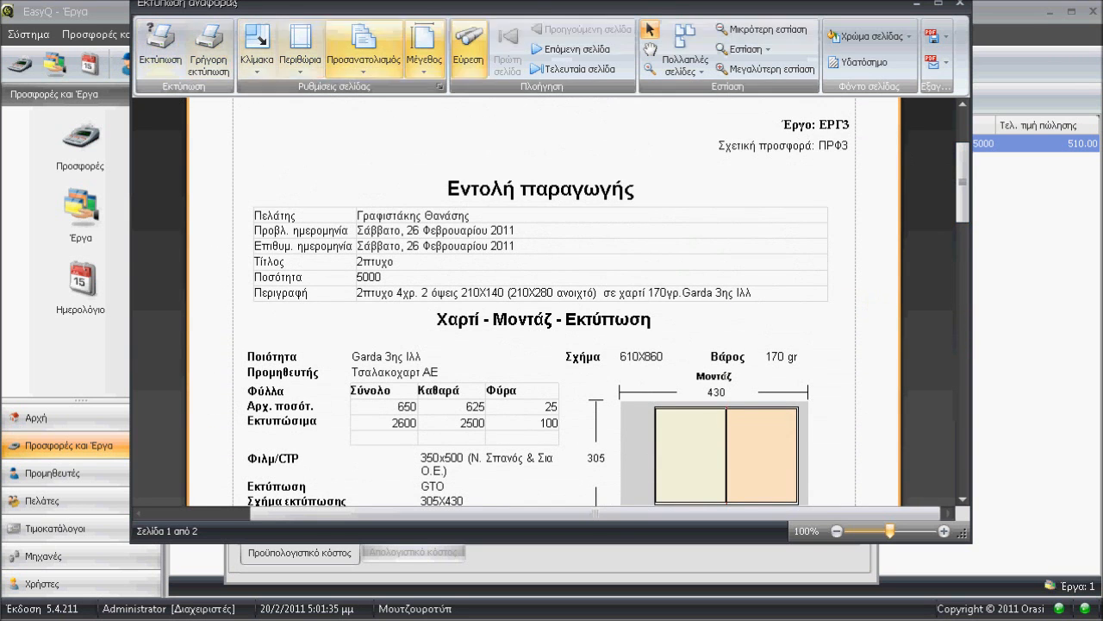
pyautogui.click(961, 5)
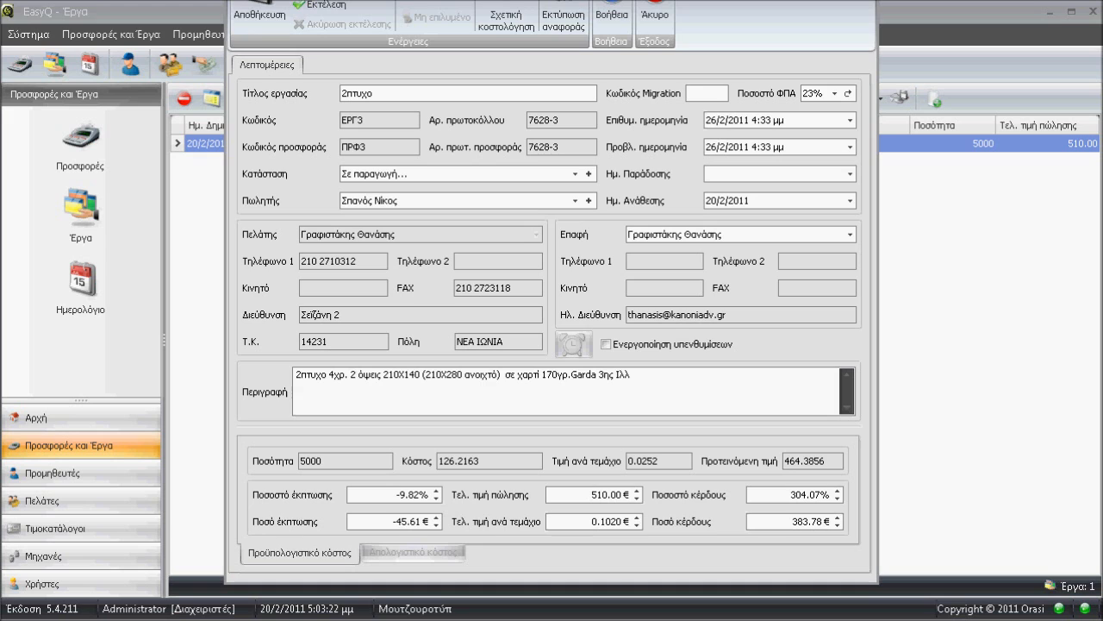
# Close the 2πτυχο job and change its status to Εκτύπωση... from the jobs list.
pyautogui.click(655, 13)
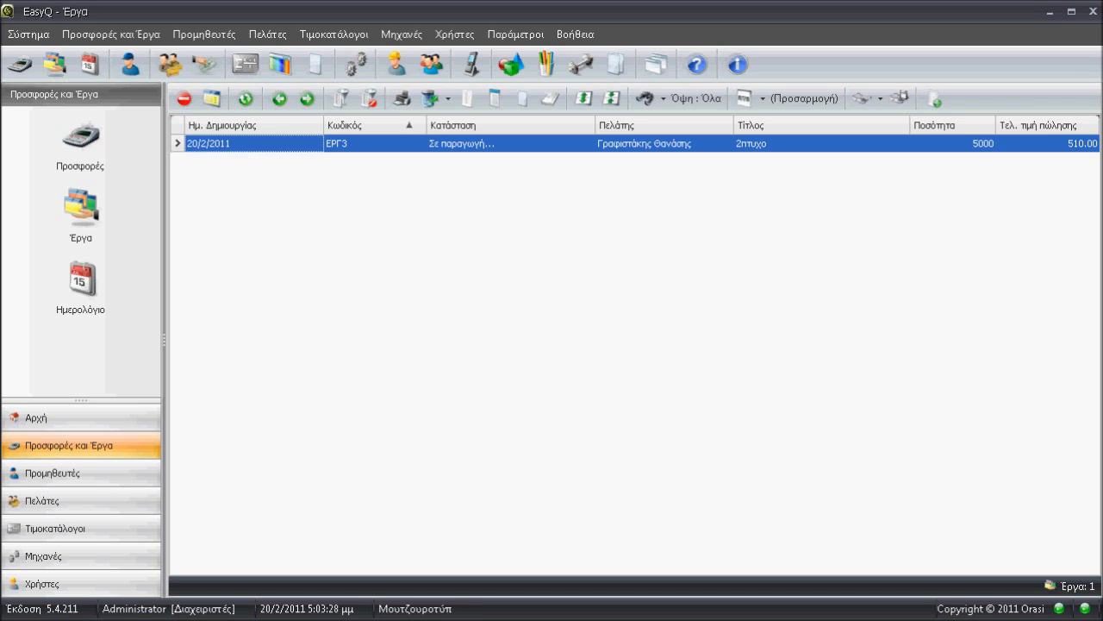
pyautogui.click(412, 149)
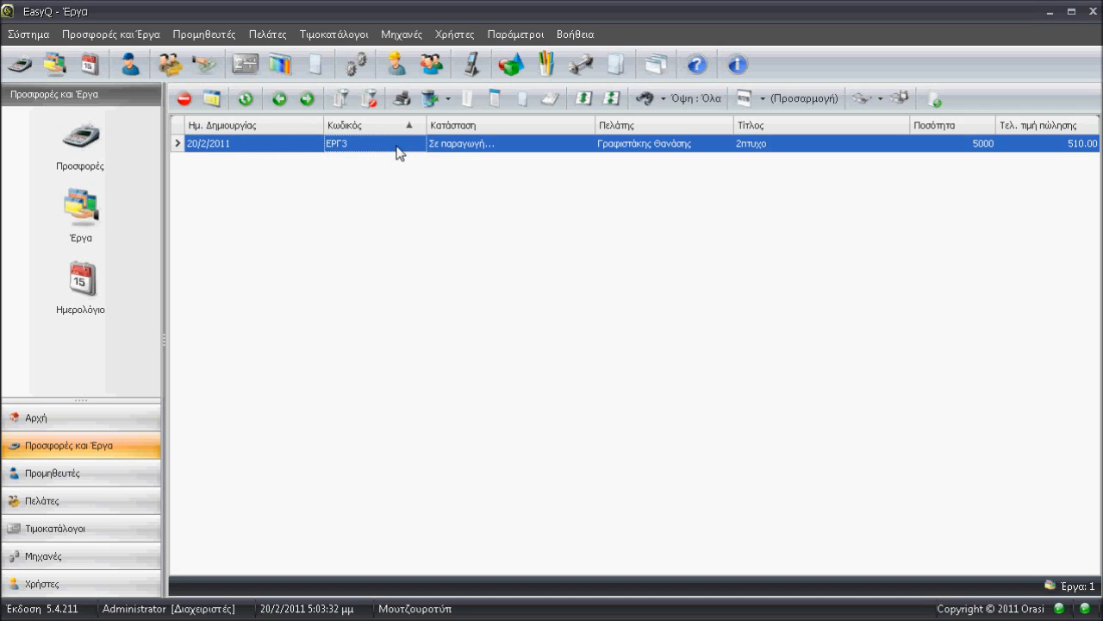
pyautogui.rightClick(397, 152)
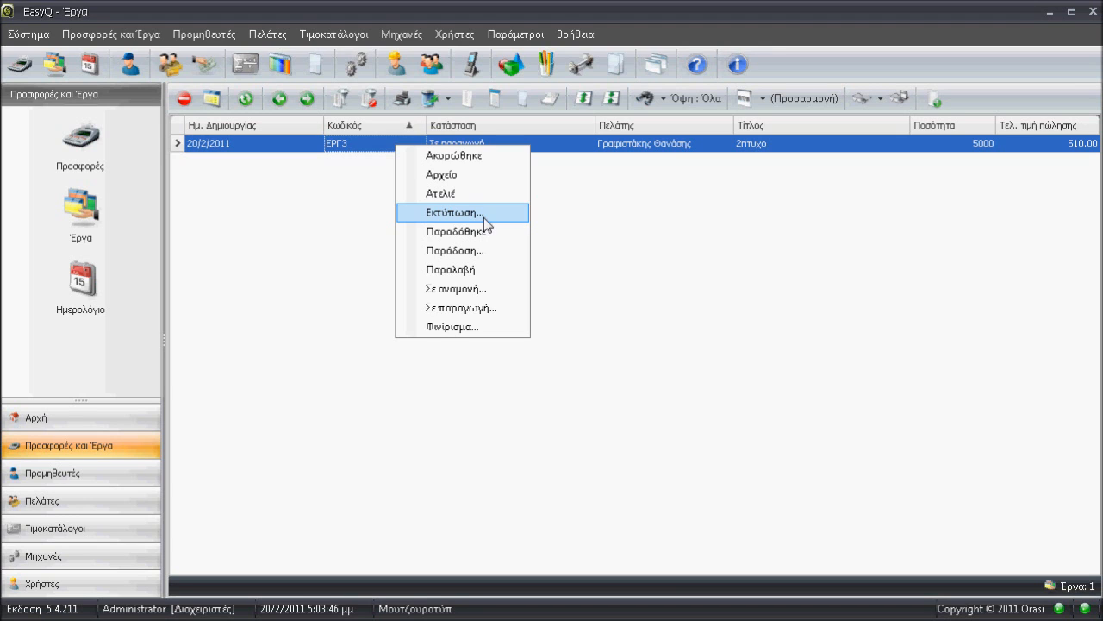
pyautogui.click(439, 210)
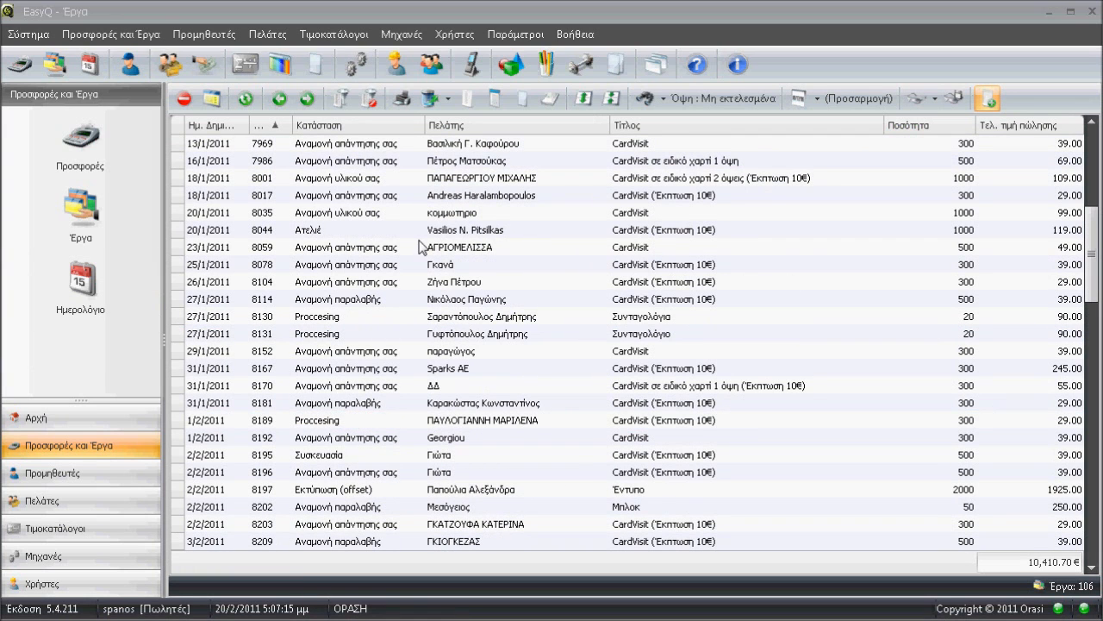
# Look through the list of unexecuted jobs (Μη εκτελεσμένα) and examine the range of statuses in the Κατάσταση column.
pyautogui.click(422, 247)
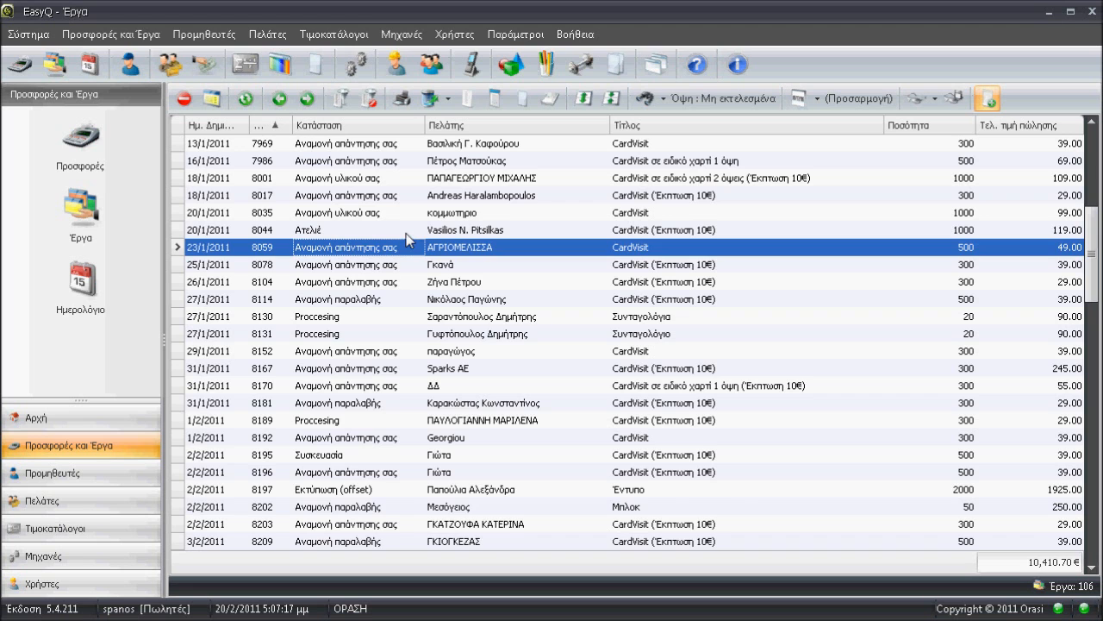
pyautogui.scroll(4, 406, 239)
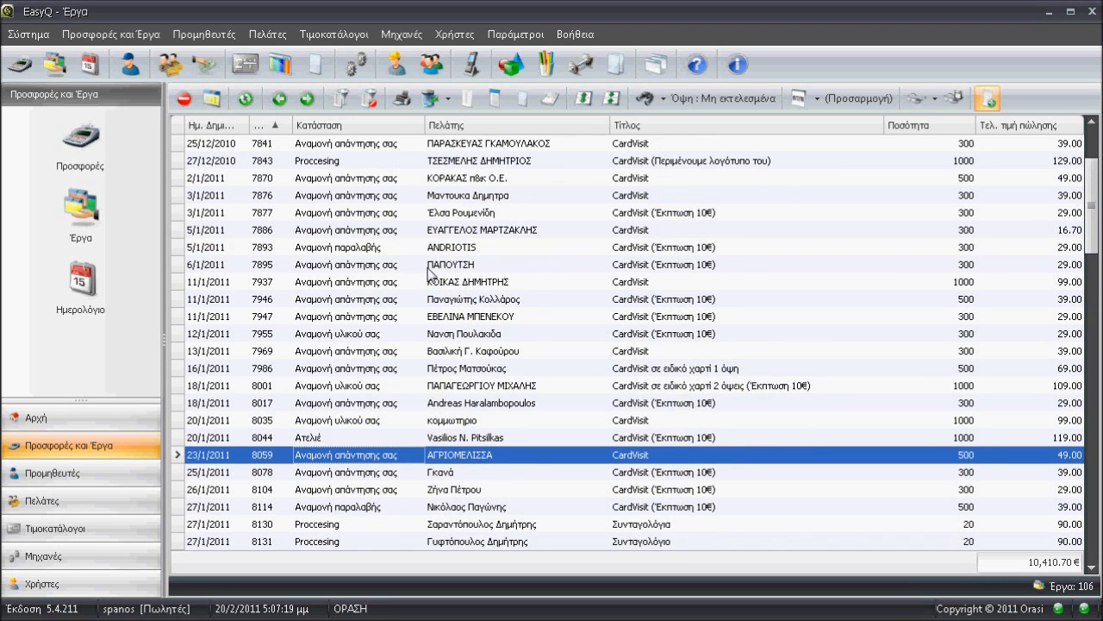
pyautogui.scroll(3, 428, 272)
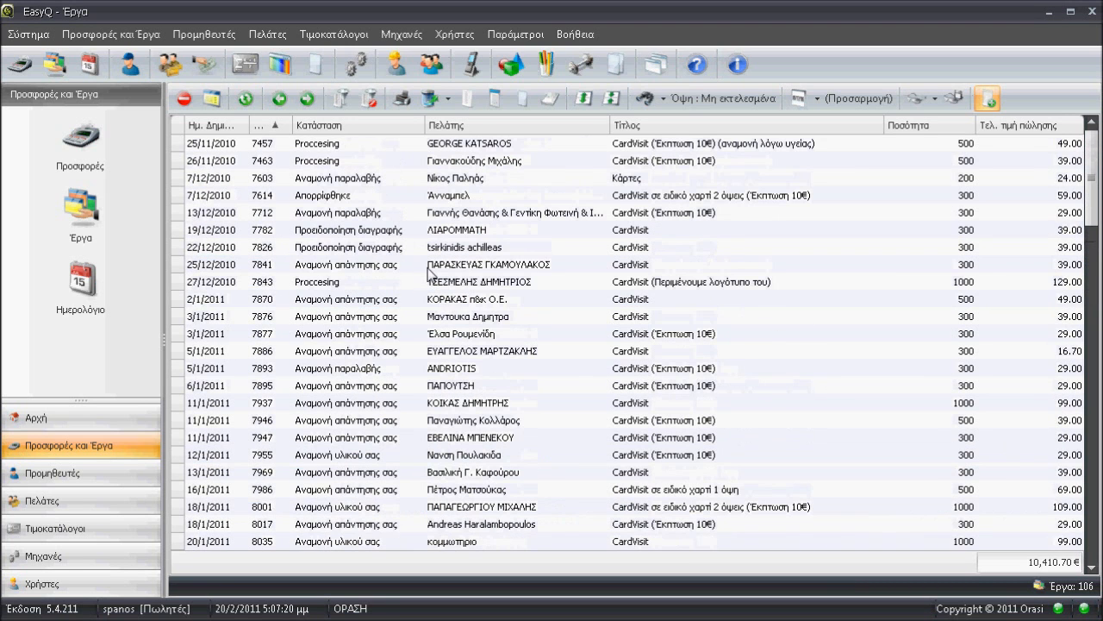
pyautogui.click(357, 181)
pyautogui.click(383, 234)
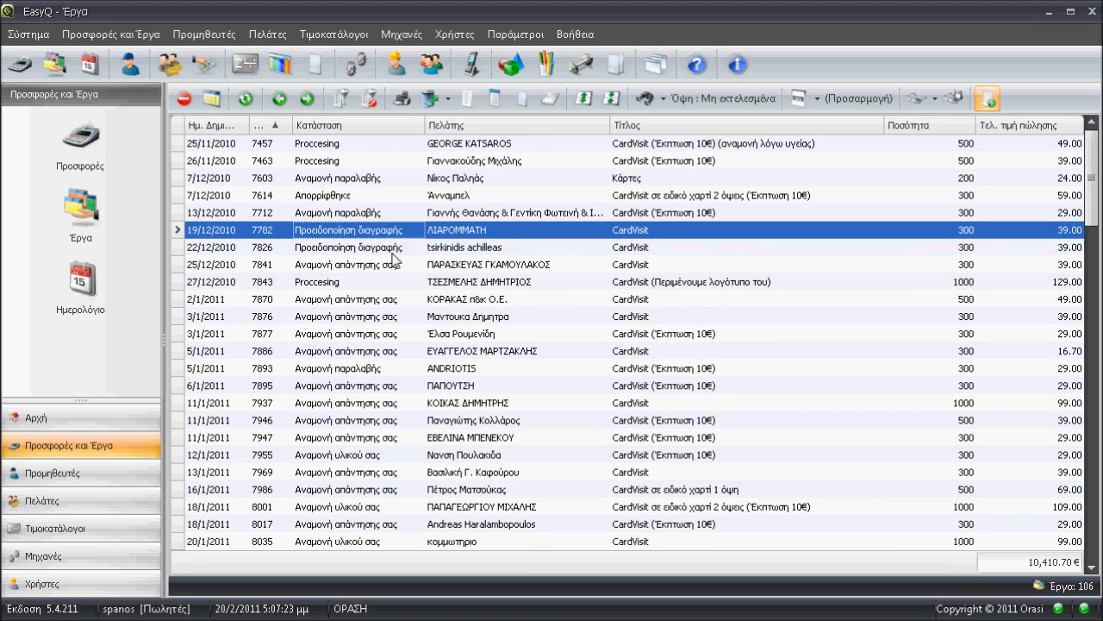
pyautogui.scroll(-1, 395, 259)
pyautogui.click(396, 250)
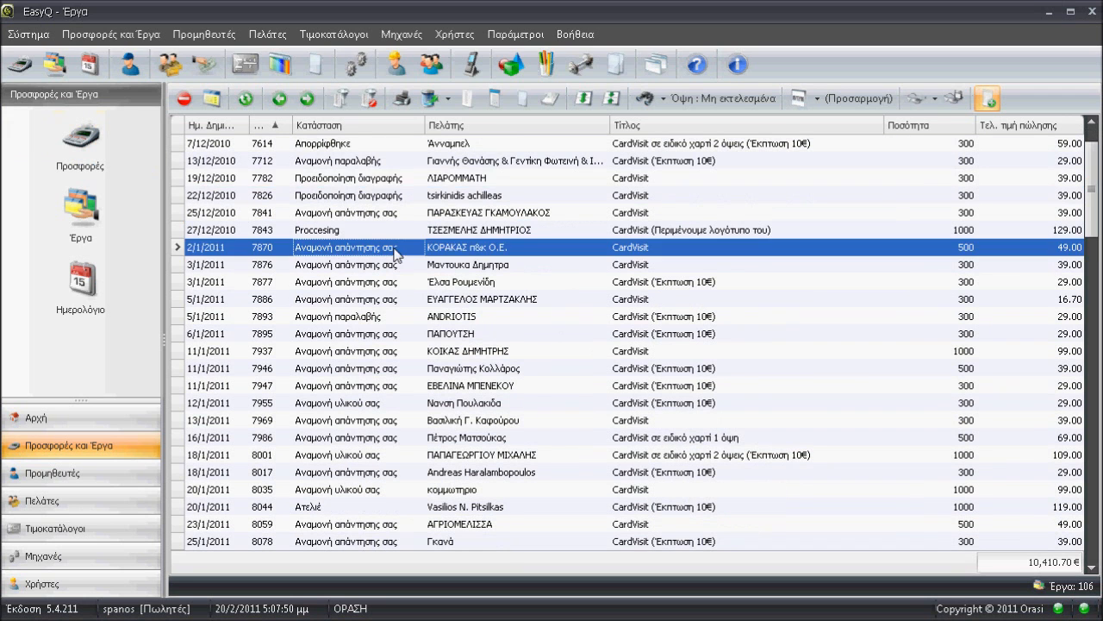
pyautogui.scroll(-6, 396, 252)
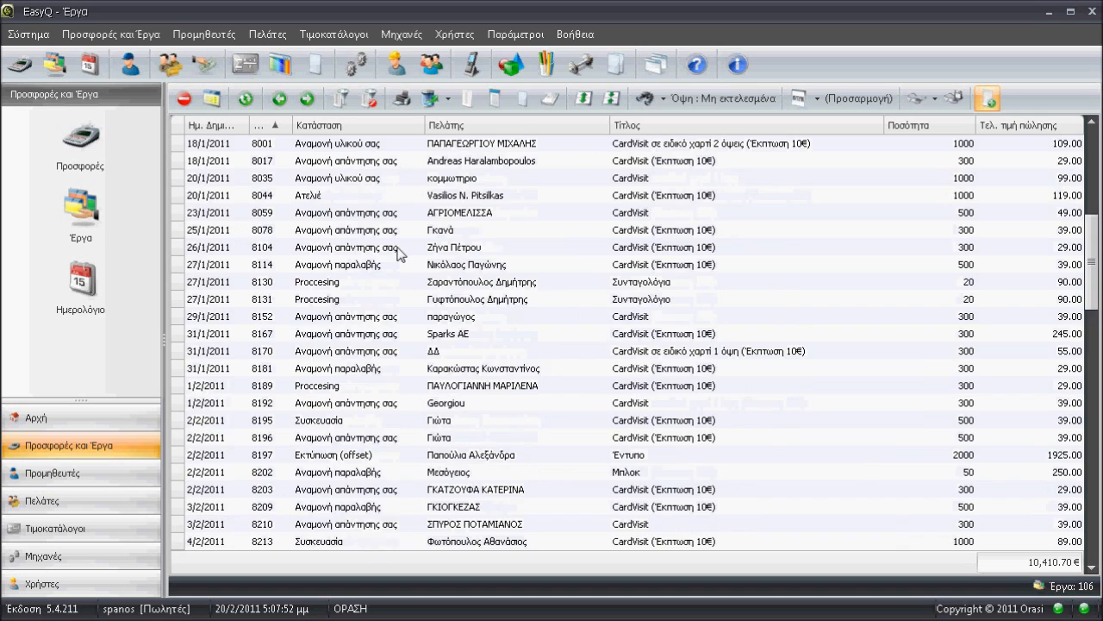
pyautogui.scroll(-4, 397, 251)
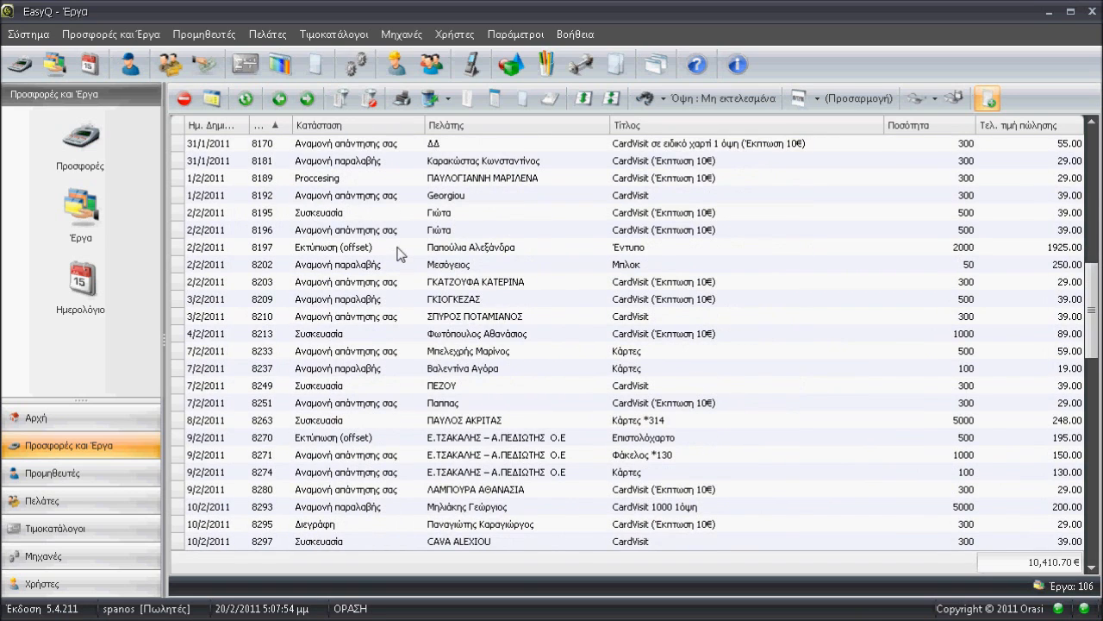
pyautogui.scroll(-2, 397, 252)
pyautogui.scroll(-5, 397, 251)
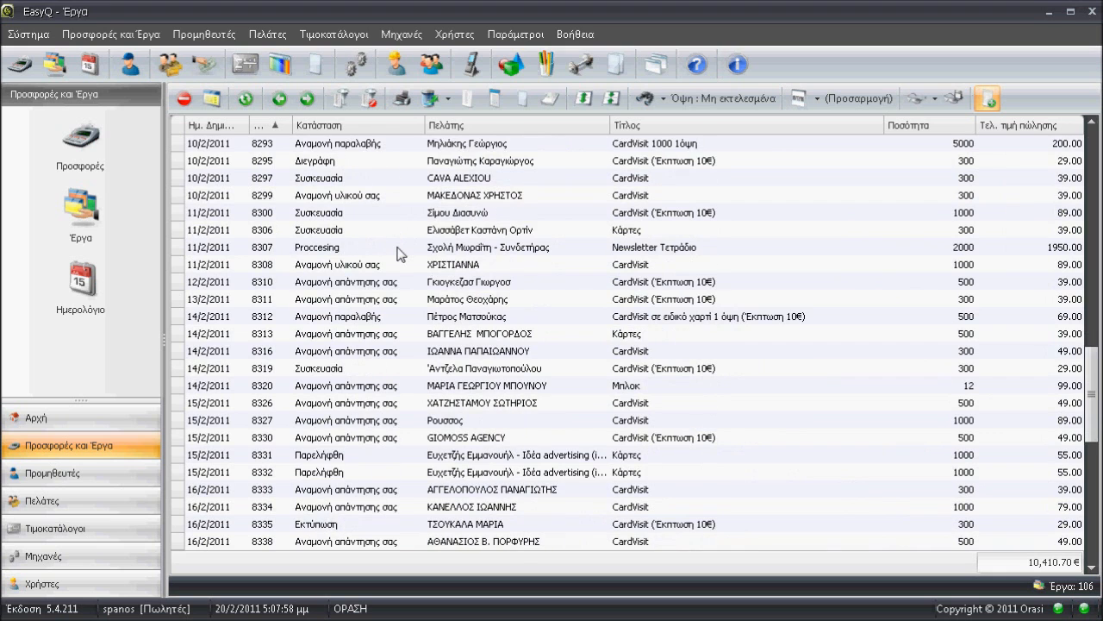
pyautogui.scroll(-1, 397, 252)
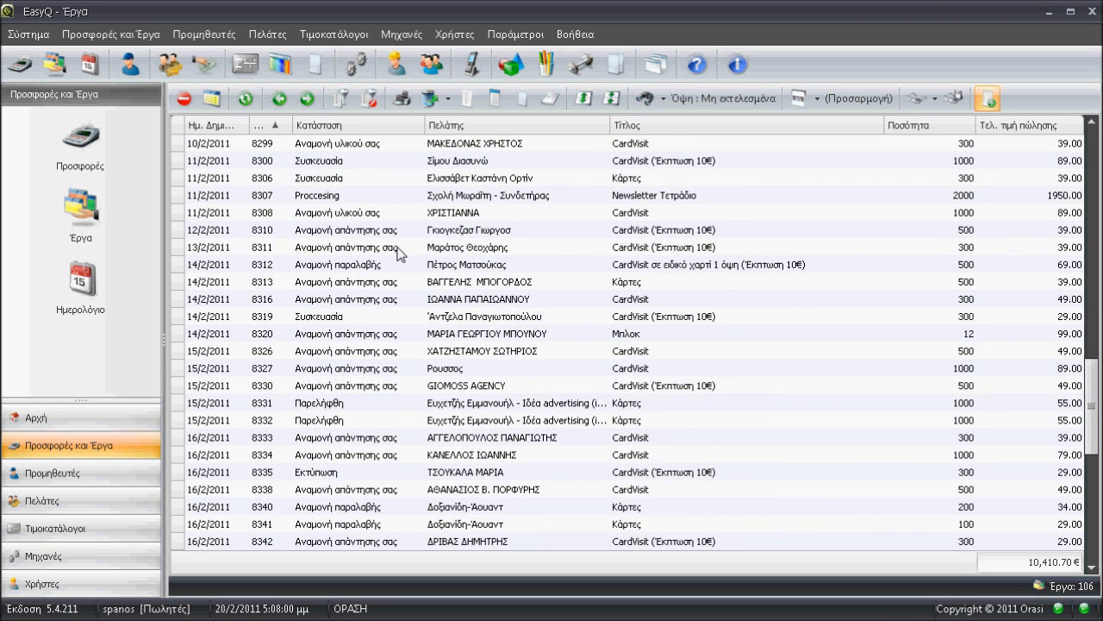
pyautogui.scroll(-2, 397, 251)
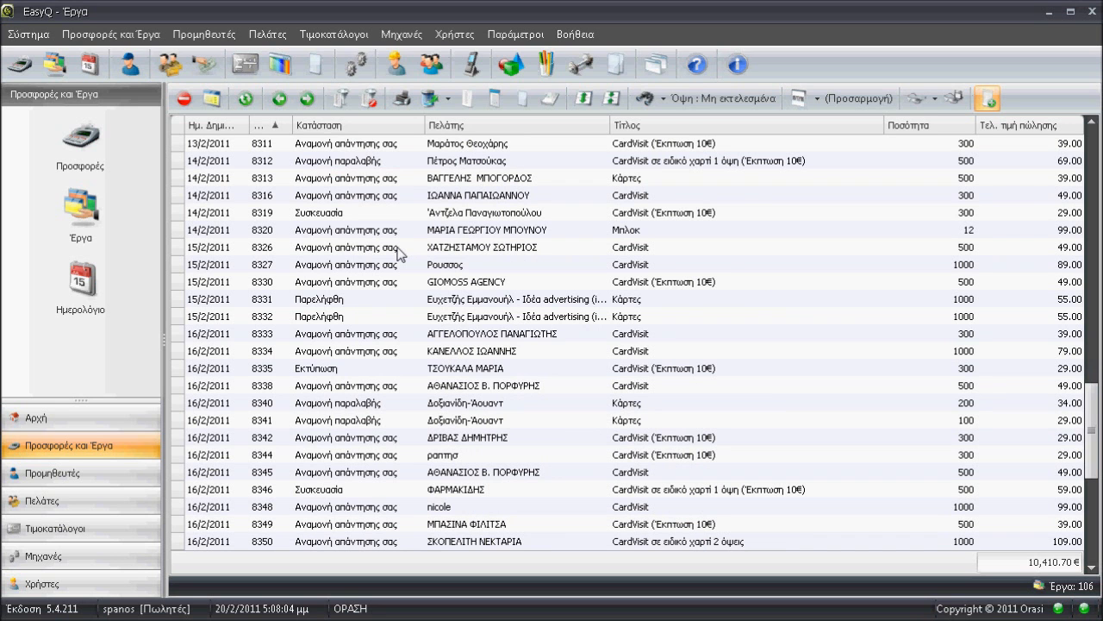
pyautogui.click(381, 212)
pyautogui.scroll(2, 464, 232)
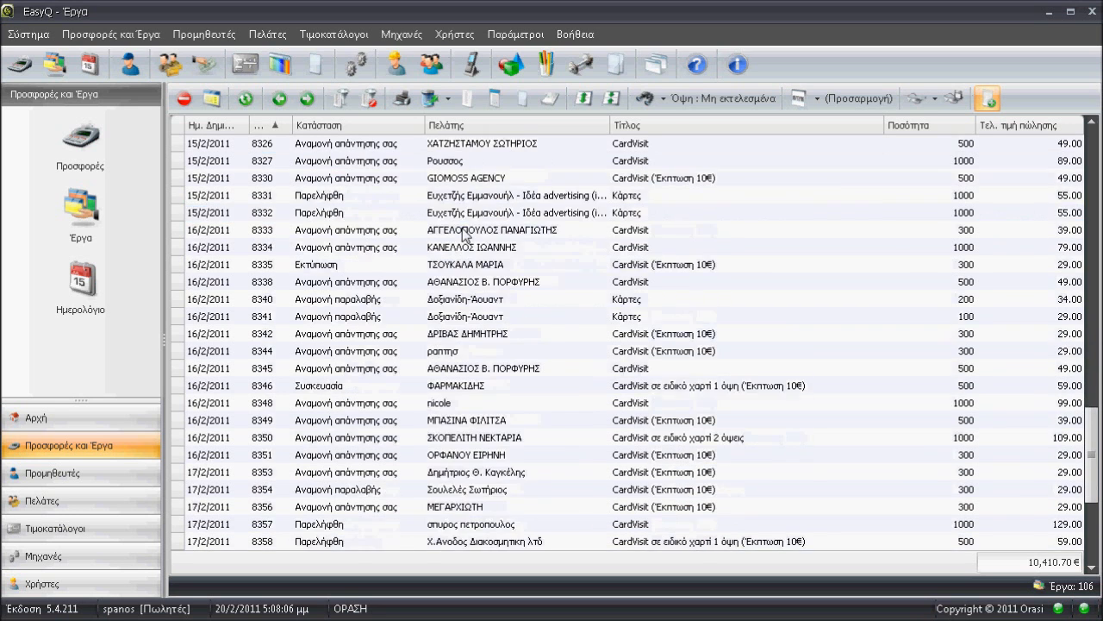
pyautogui.scroll(3, 464, 232)
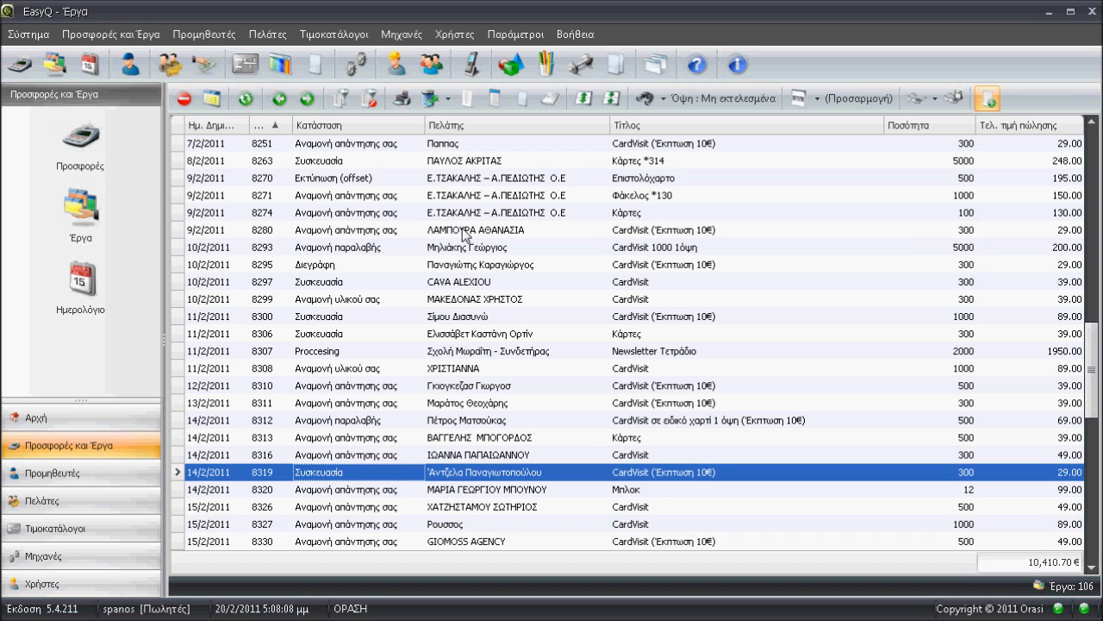
# Show the jobs list's filter criteria and examine the choices for Πωλητής, Είδος αντικειμένου and Περιγραφητής αντικειμένου.
pyautogui.click(342, 100)
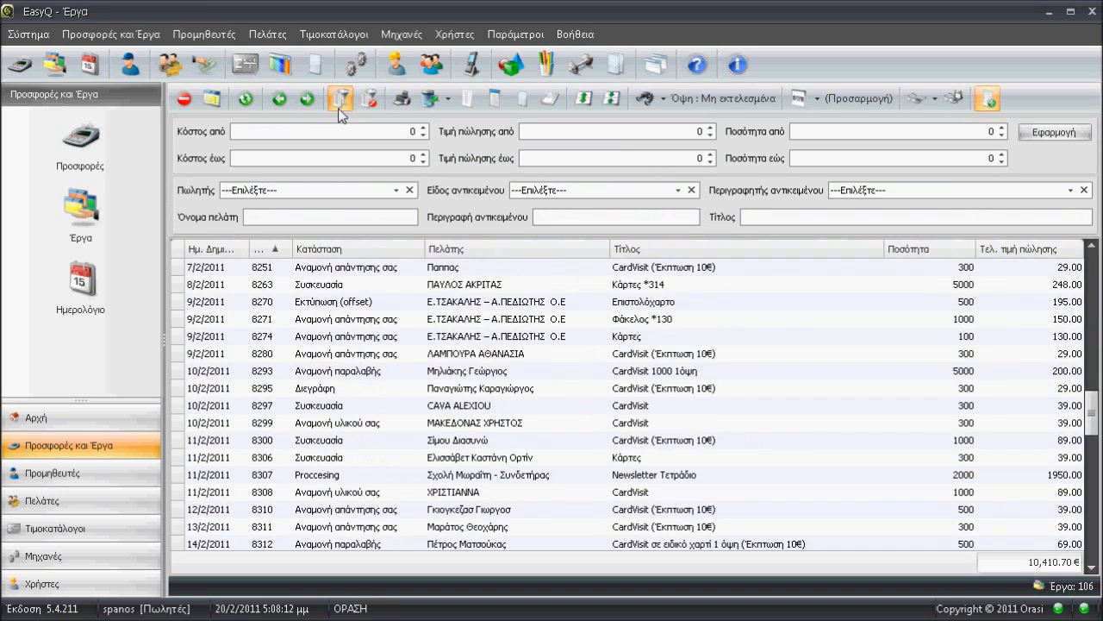
pyautogui.click(288, 190)
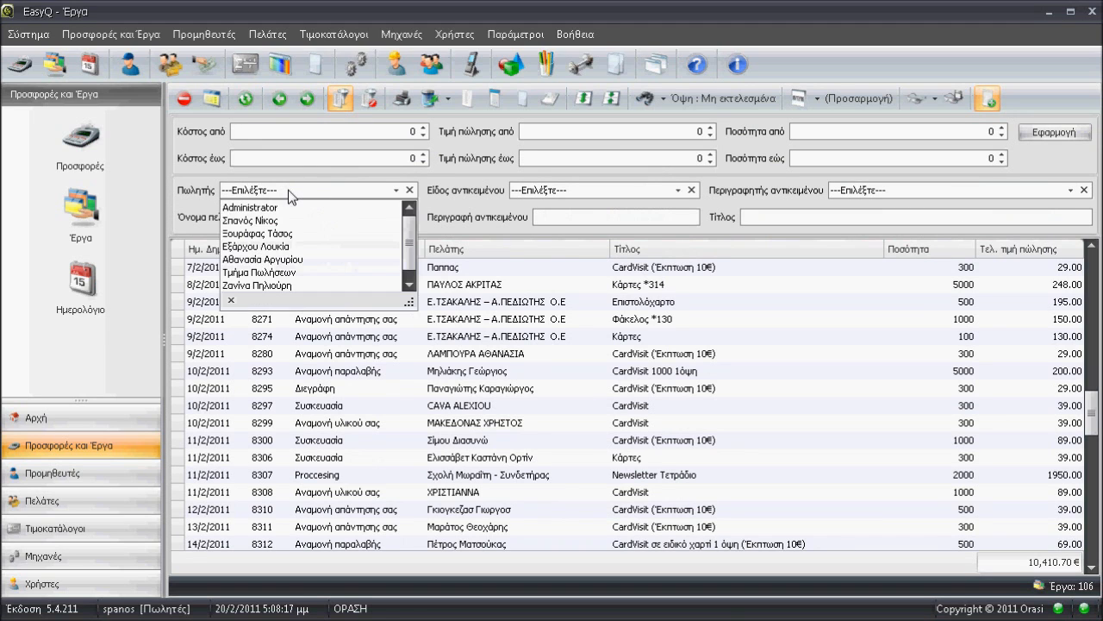
pyautogui.click(299, 192)
pyautogui.click(568, 192)
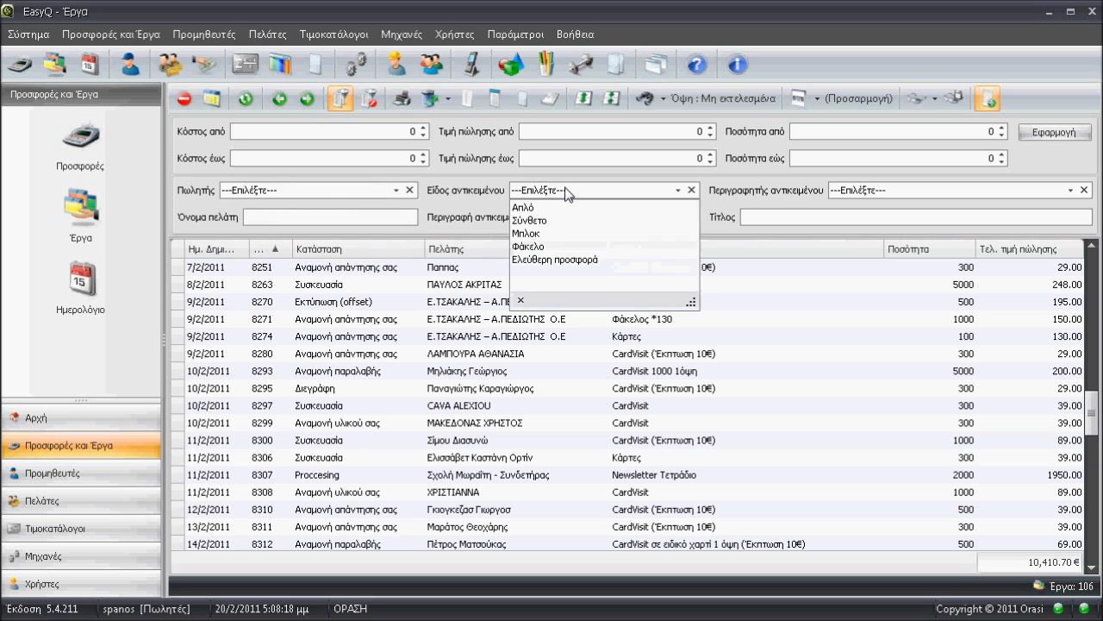
pyautogui.click(568, 191)
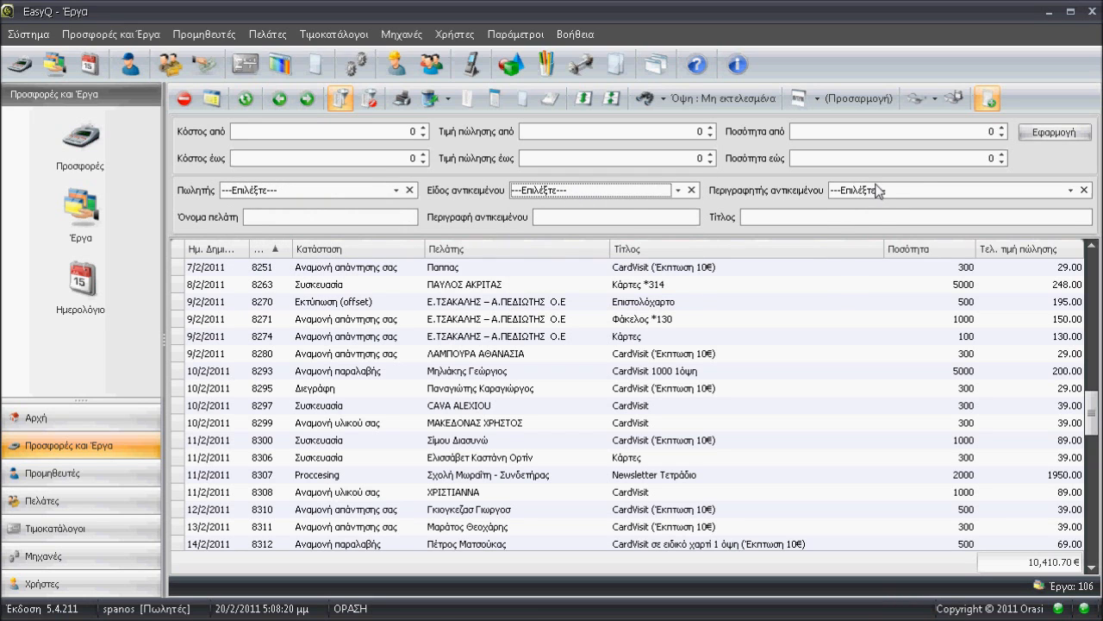
pyautogui.click(909, 194)
pyautogui.click(911, 195)
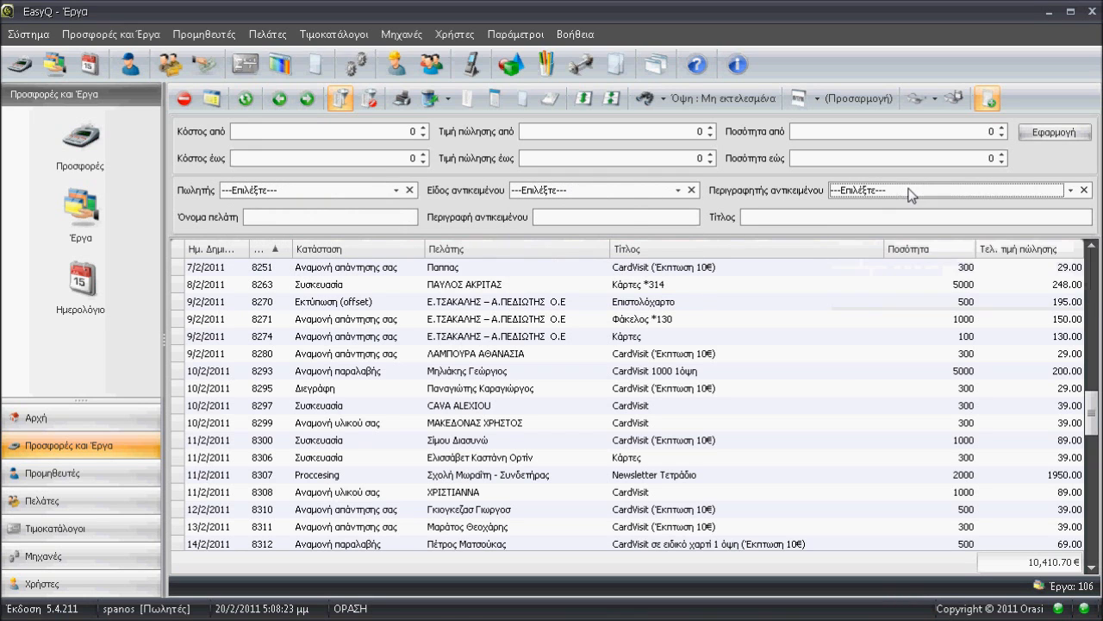
# Review the filter fields for customer name and for minimum cost, sale price and quantity (Κόστος από, Τιμή πώλησης από, Ποσότητα από).
pyautogui.click(296, 212)
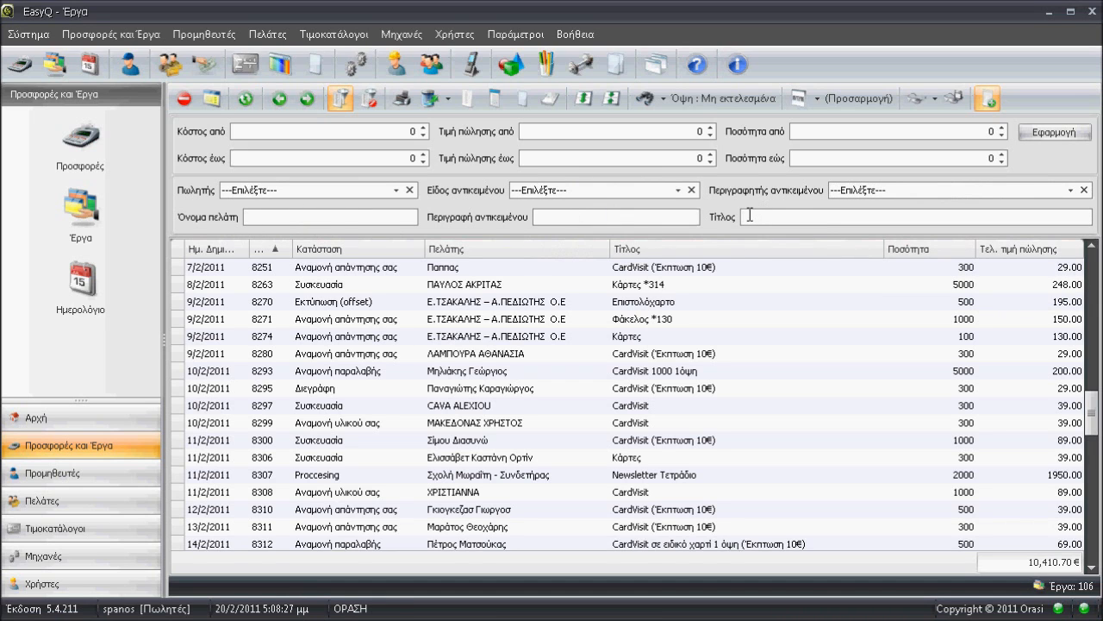
pyautogui.click(329, 131)
pyautogui.click(627, 129)
pyautogui.click(906, 131)
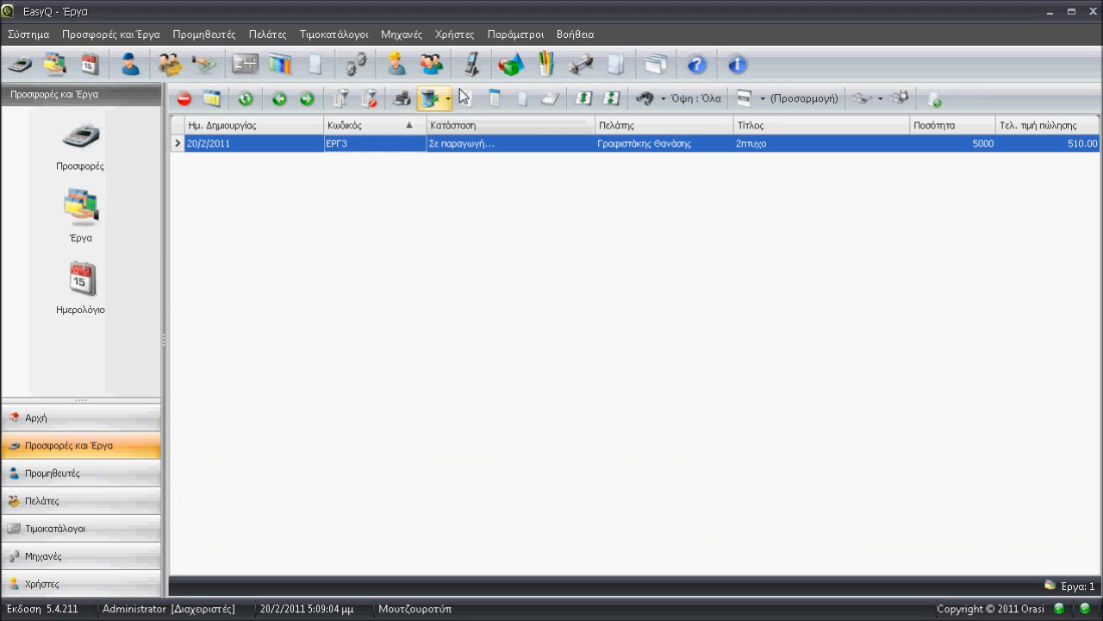
# Open the 2πτυχο job and execute it, accepting the estimated time for the press preparation cost item.
pyautogui.click(717, 146)
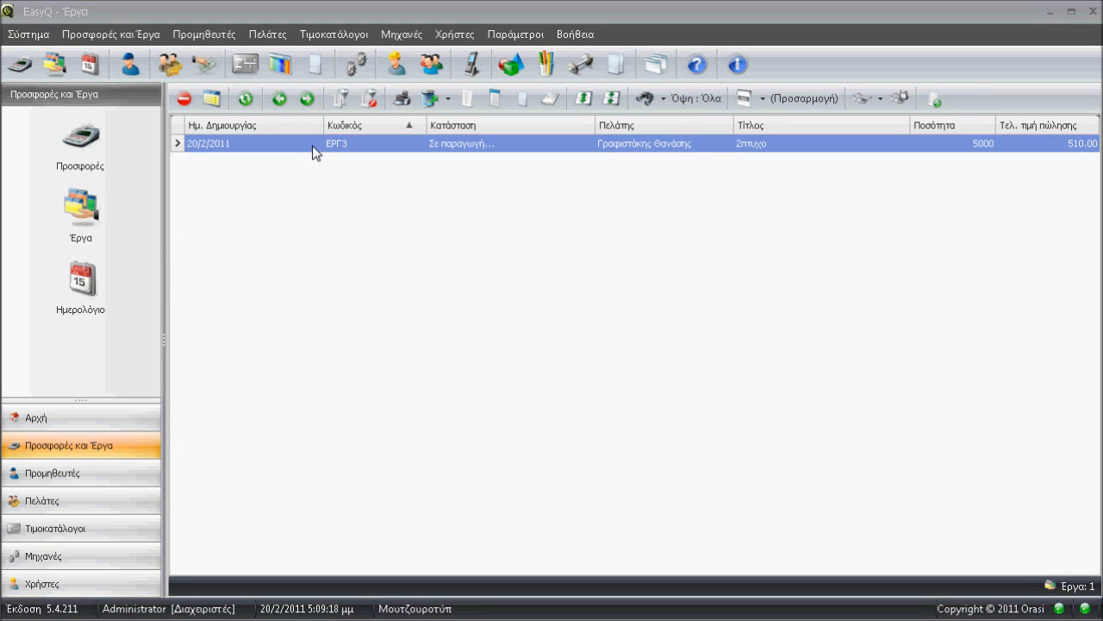
pyautogui.doubleClick(315, 151)
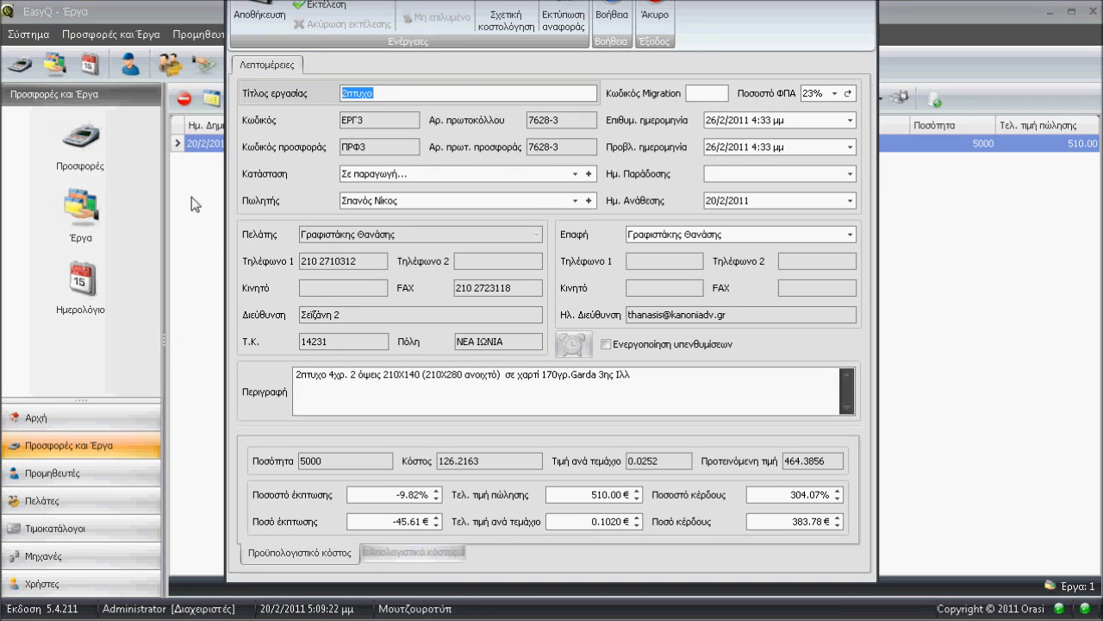
pyautogui.click(308, 8)
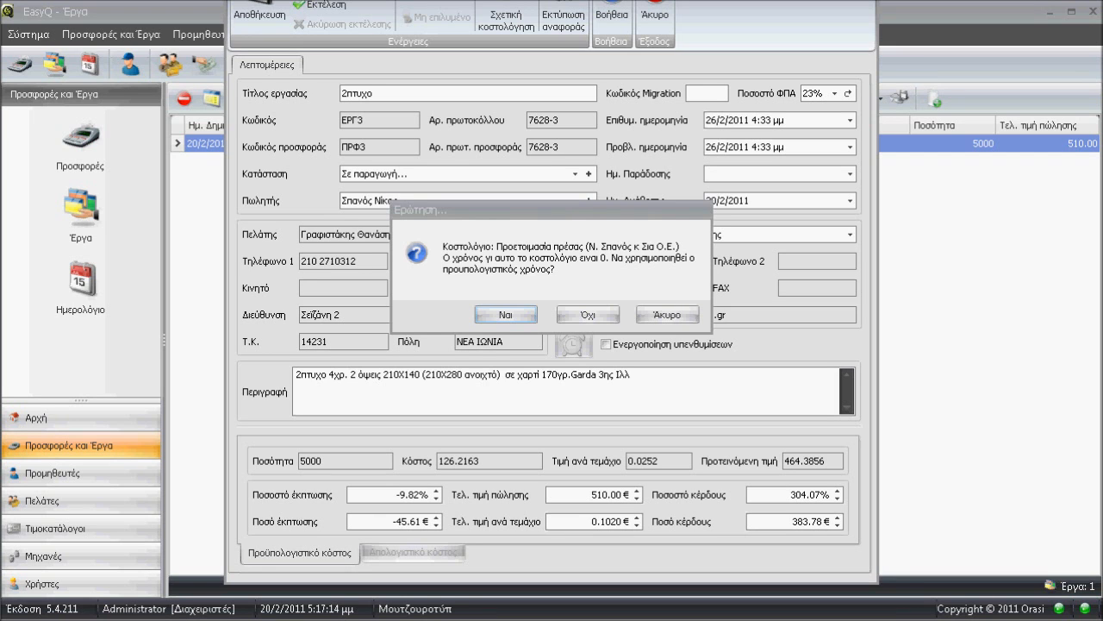
pyautogui.click(507, 316)
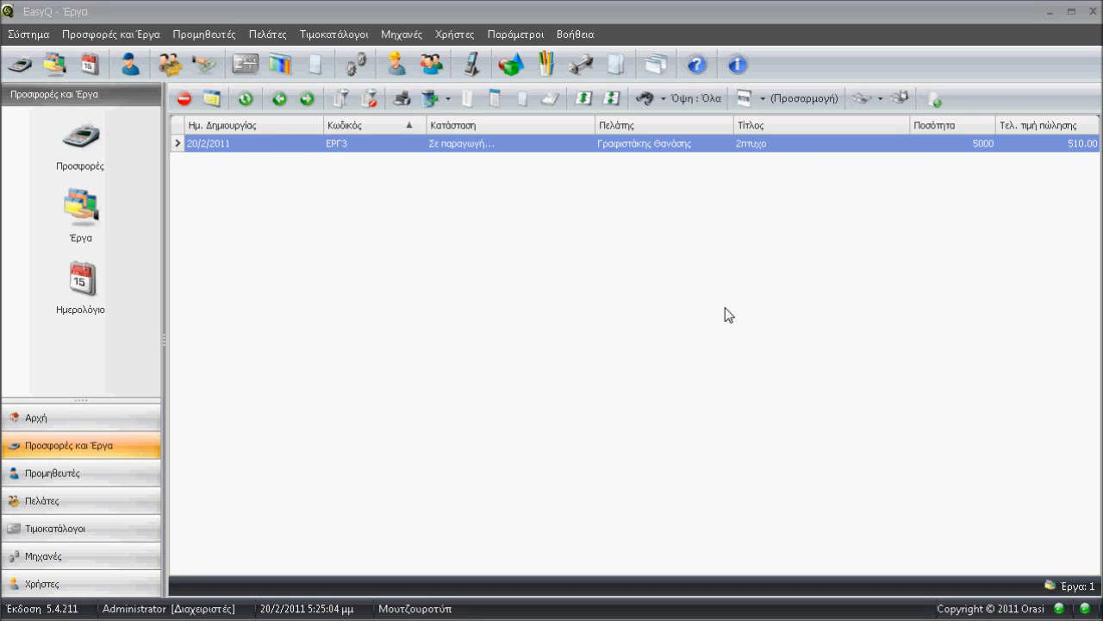
# Compare the jobs list views Μη εκτελεσμένα and Εκτελεσμένα, finishing with the unexecuted jobs.
pyautogui.click(646, 101)
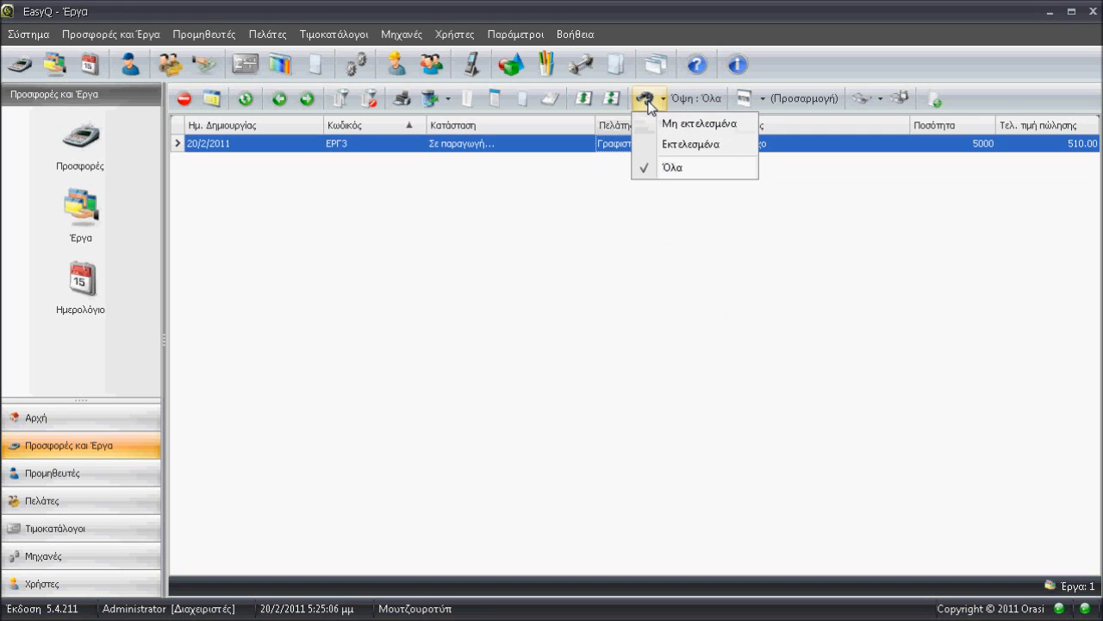
pyautogui.click(648, 102)
pyautogui.click(655, 100)
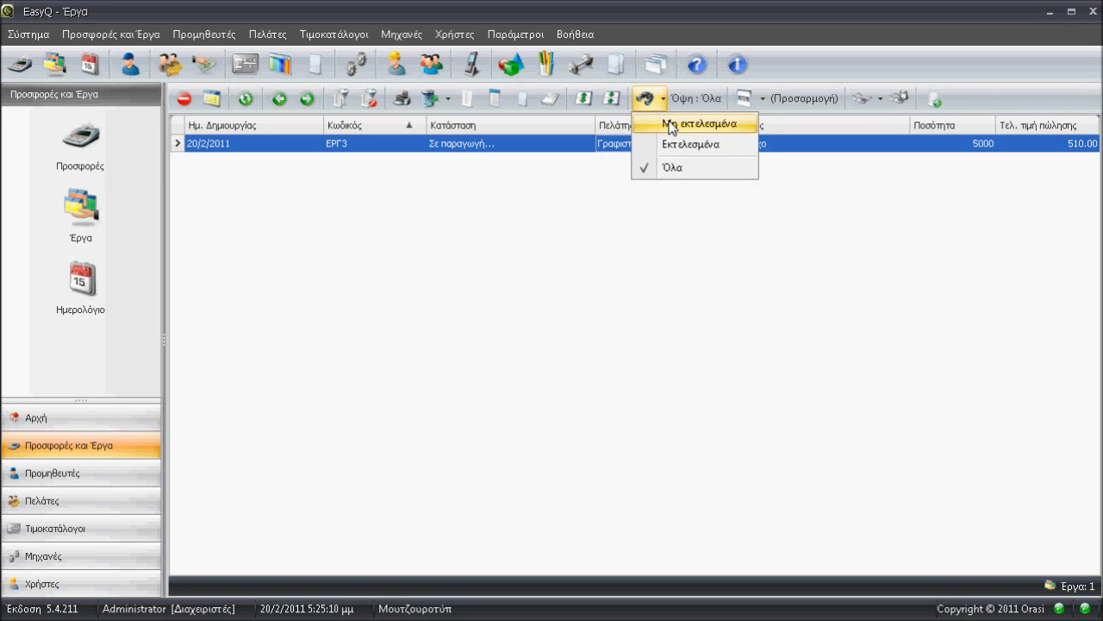
pyautogui.click(671, 125)
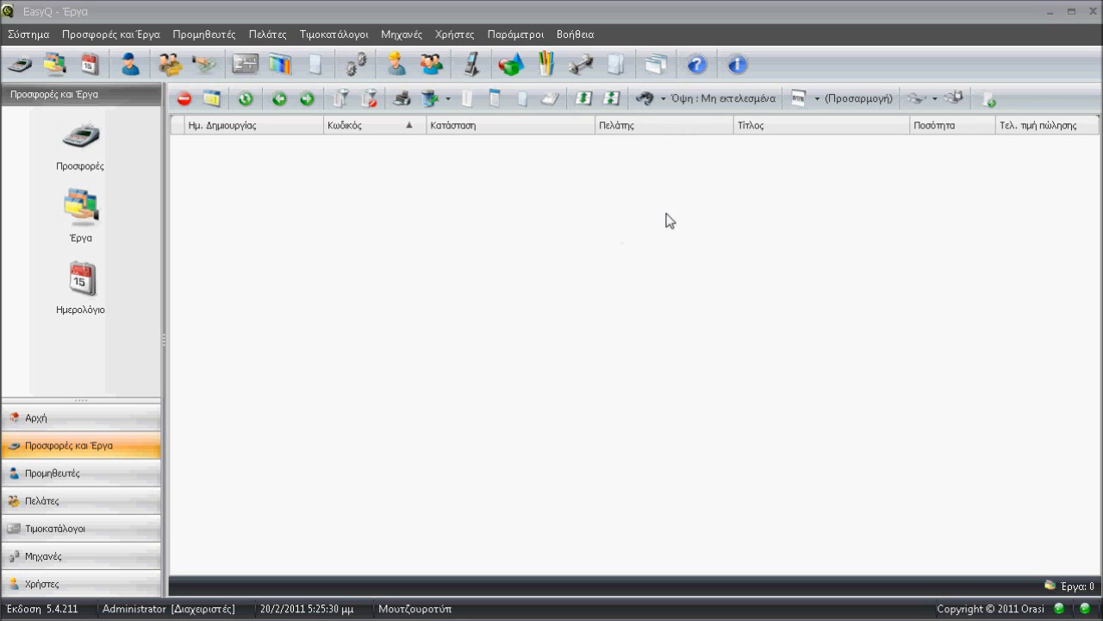
pyautogui.click(662, 98)
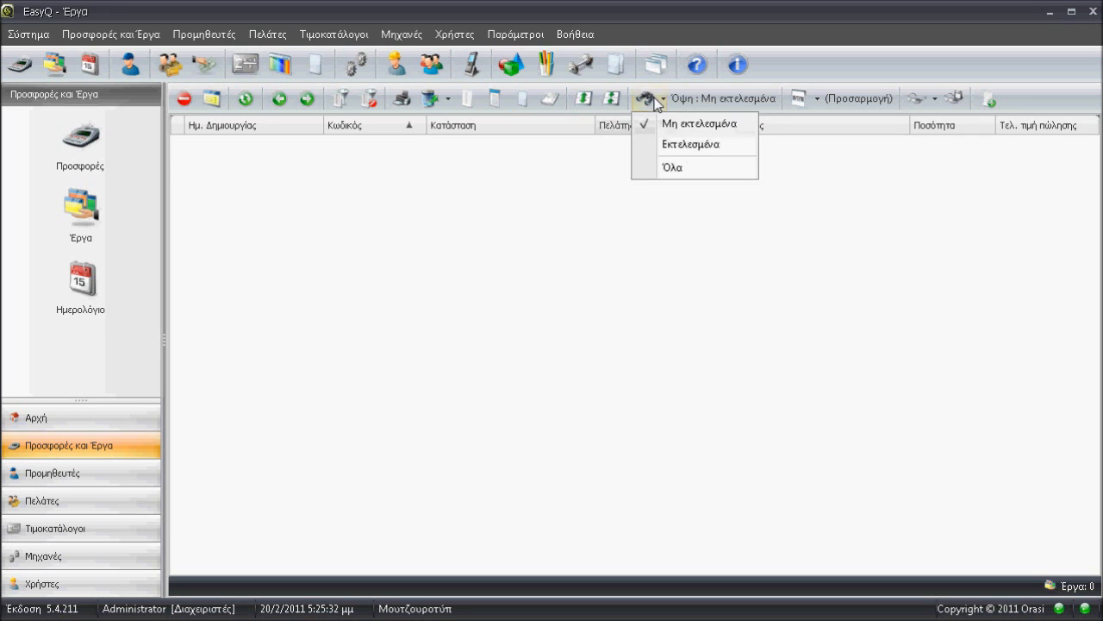
pyautogui.click(681, 140)
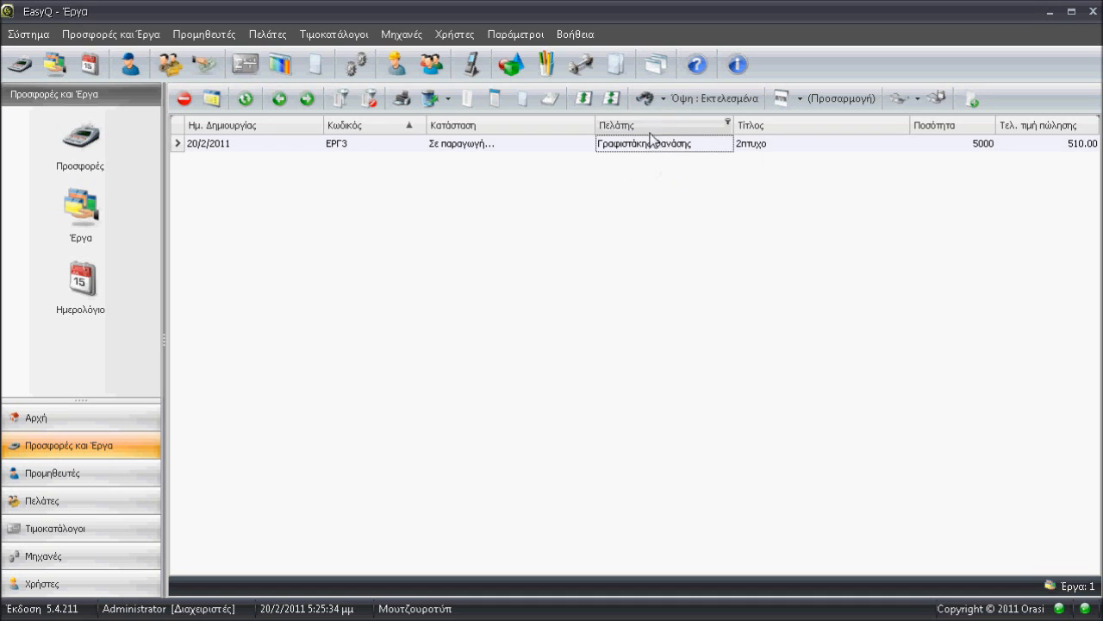
pyautogui.click(647, 103)
pyautogui.click(695, 123)
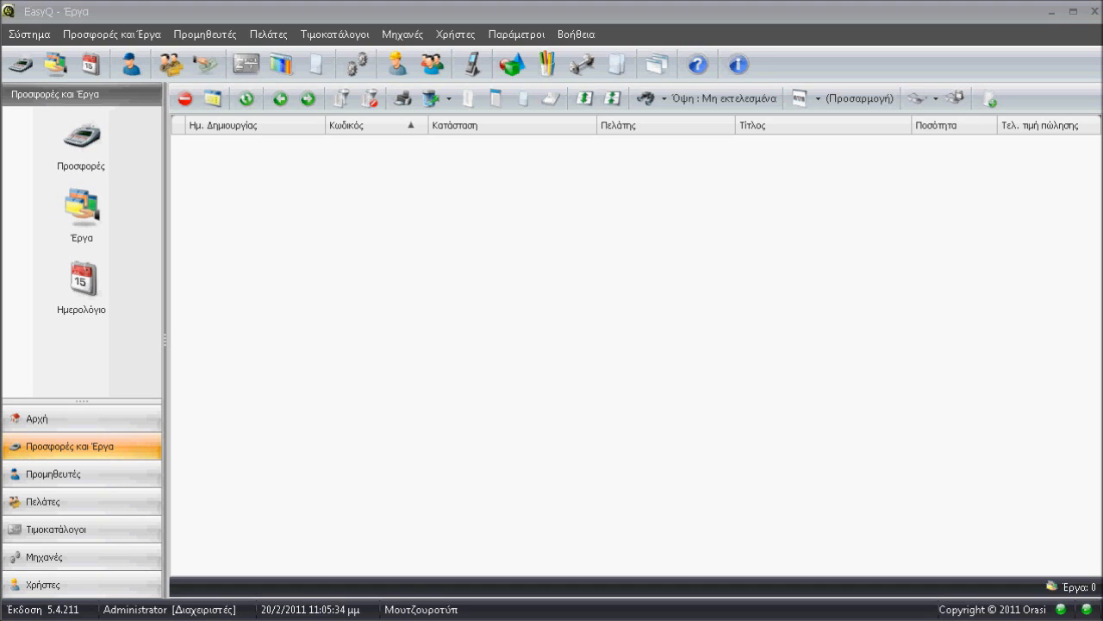
# Show the filter criteria for the unexecuted jobs and review the lower limits for cost, sale price and quantity.
pyautogui.click(342, 100)
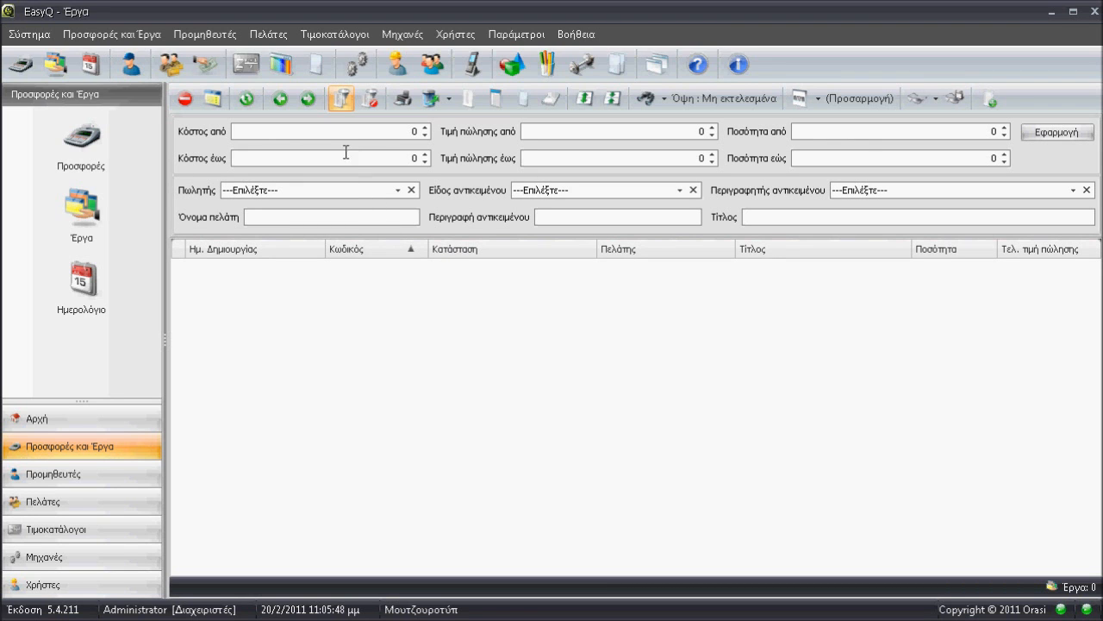
pyautogui.click(371, 131)
pyautogui.click(634, 130)
pyautogui.click(905, 132)
# Examine the salesperson, item type and item descriptor filters, along with the customer name and item description filter fields.
pyautogui.click(267, 187)
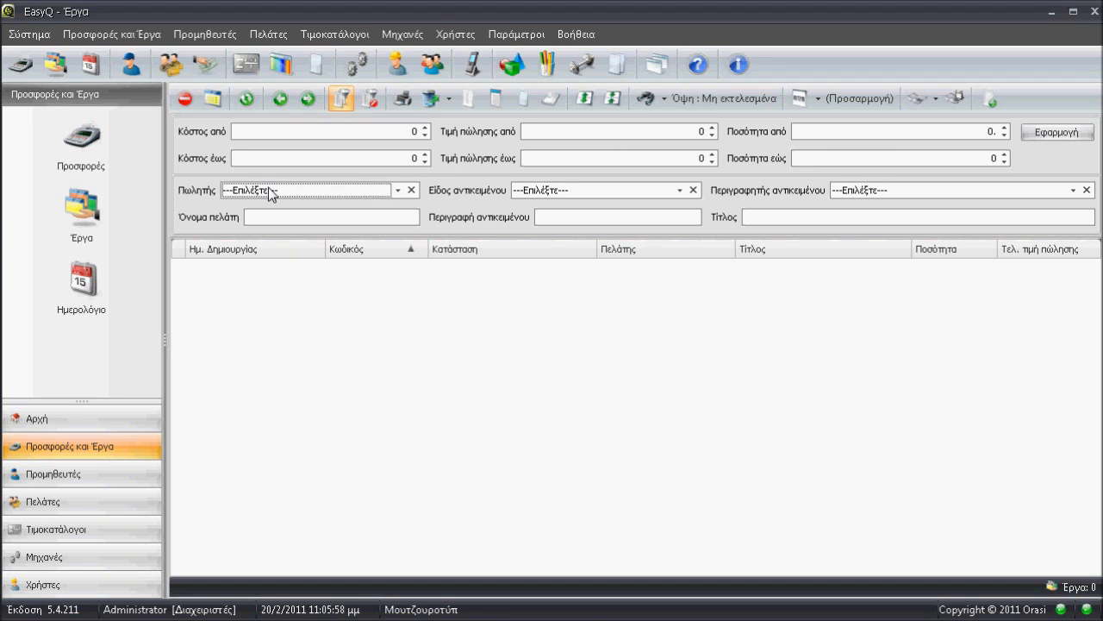
pyautogui.click(268, 187)
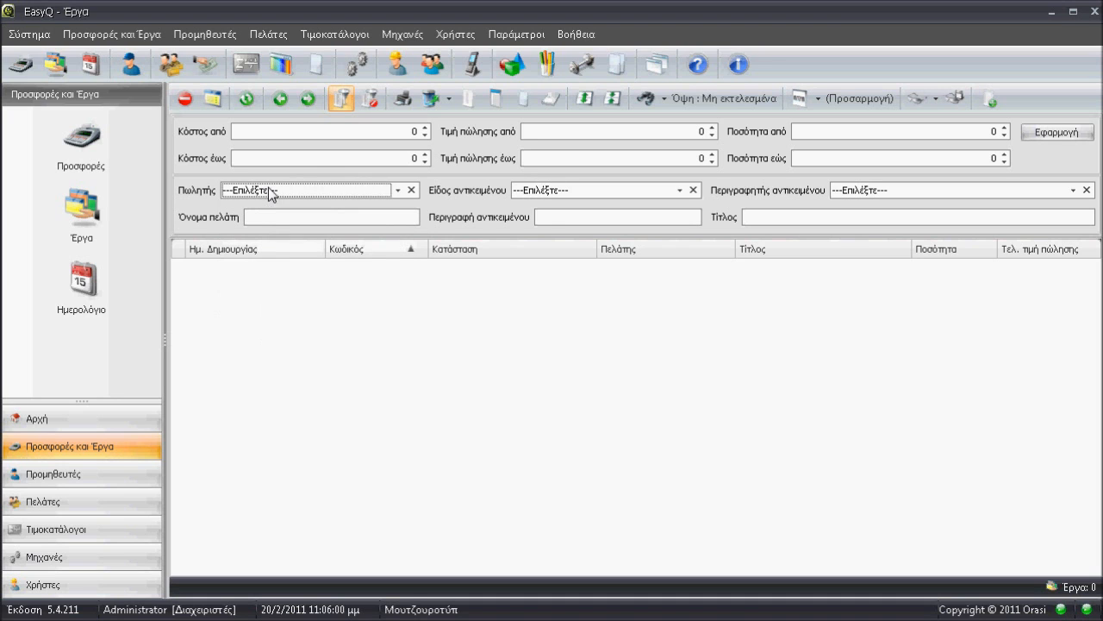
pyautogui.click(582, 191)
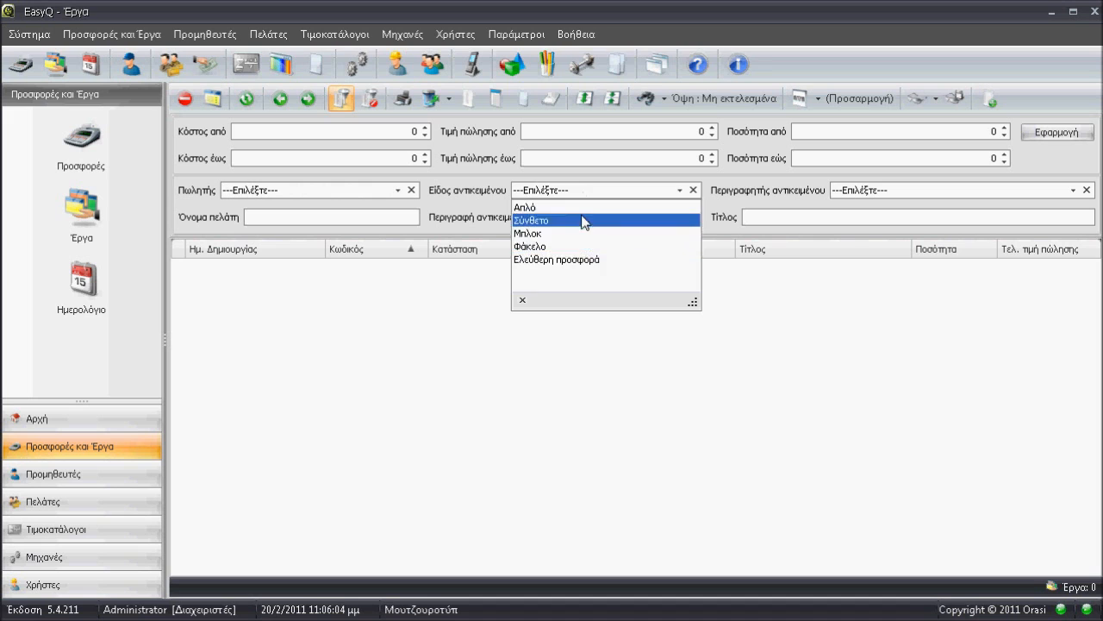
pyautogui.click(644, 193)
pyautogui.click(920, 198)
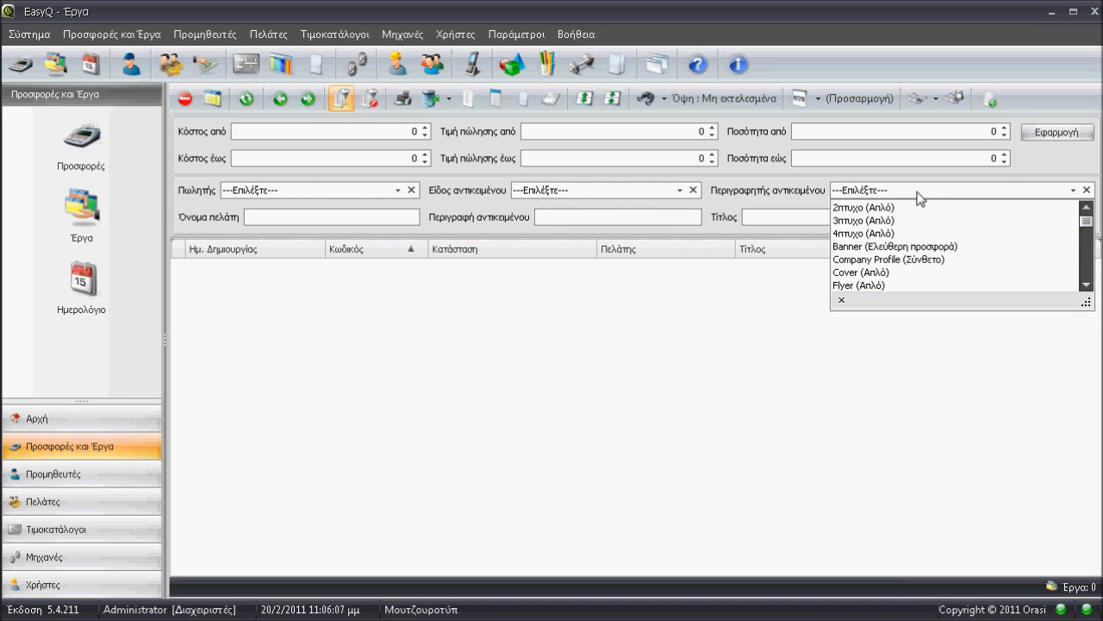
pyautogui.click(857, 190)
pyautogui.click(306, 213)
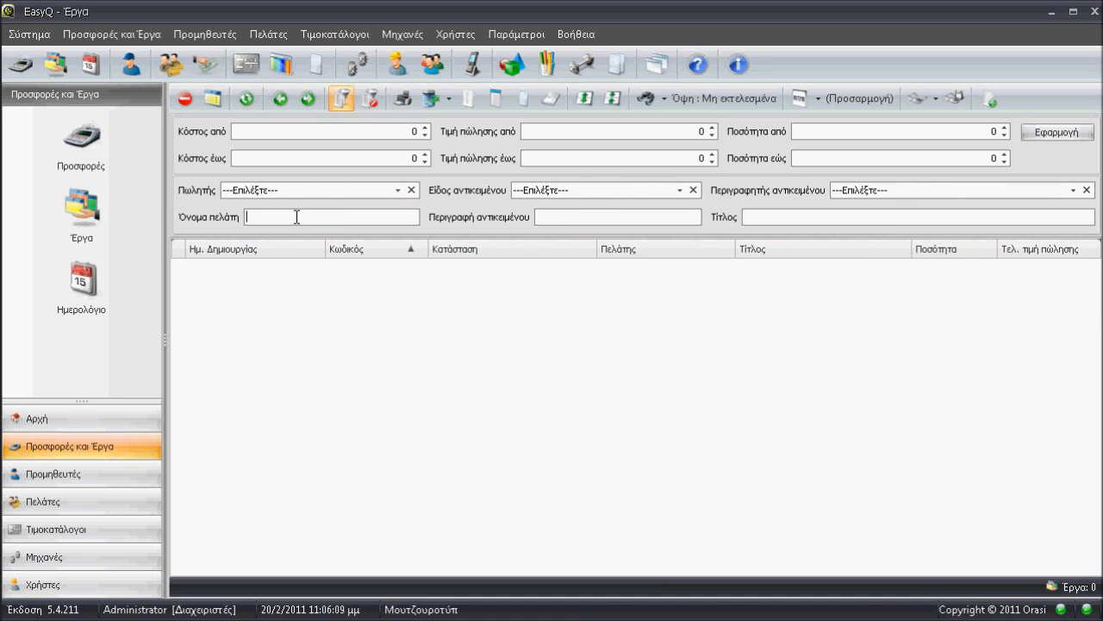
pyautogui.click(554, 218)
pyautogui.click(748, 138)
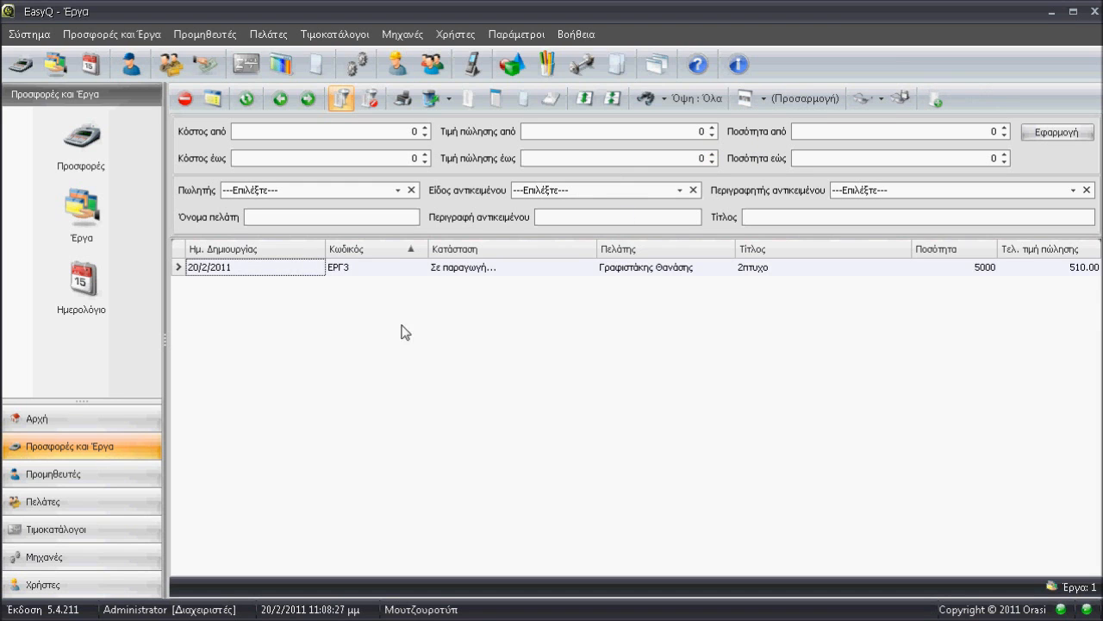
# Open the executed 2πτυχο job and cancel its execution, accepting the loss of the post-costing data.
pyautogui.click(330, 272)
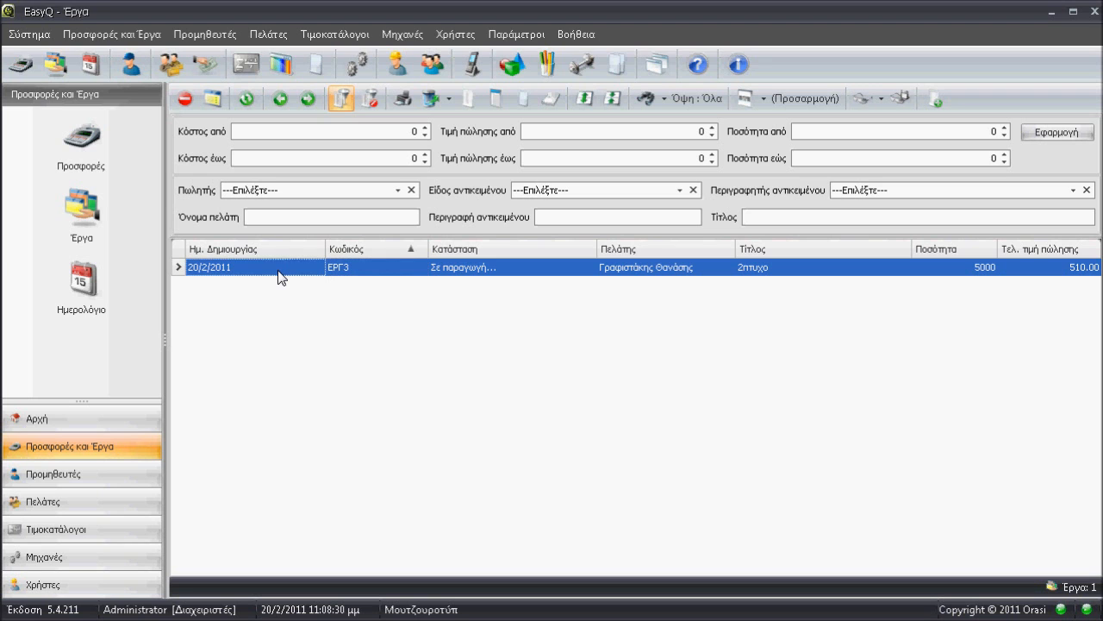
pyautogui.click(214, 98)
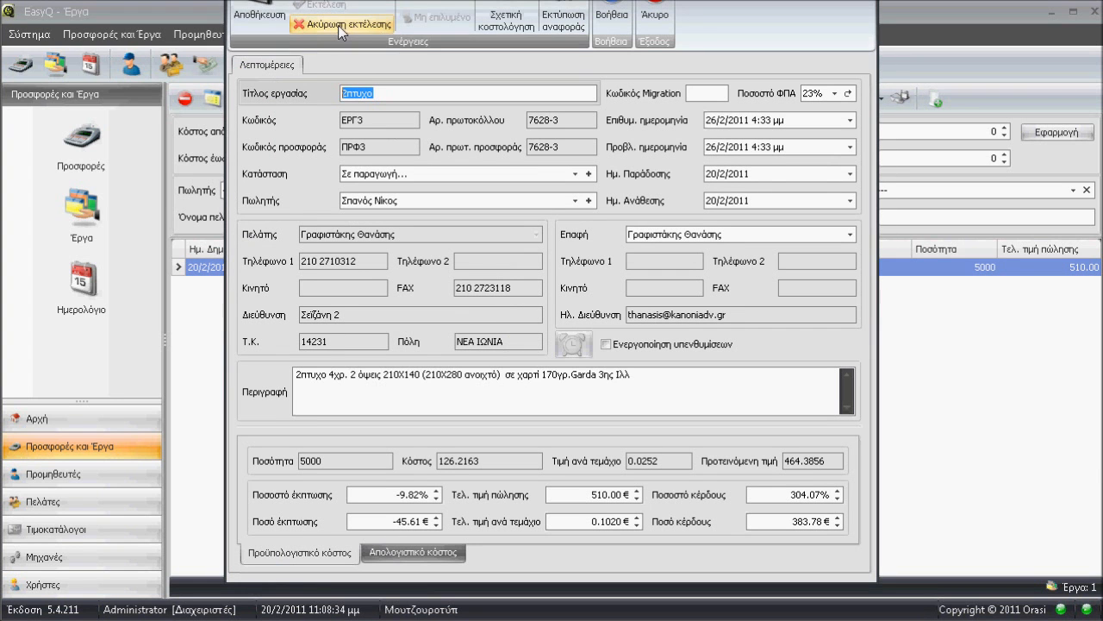
pyautogui.click(338, 25)
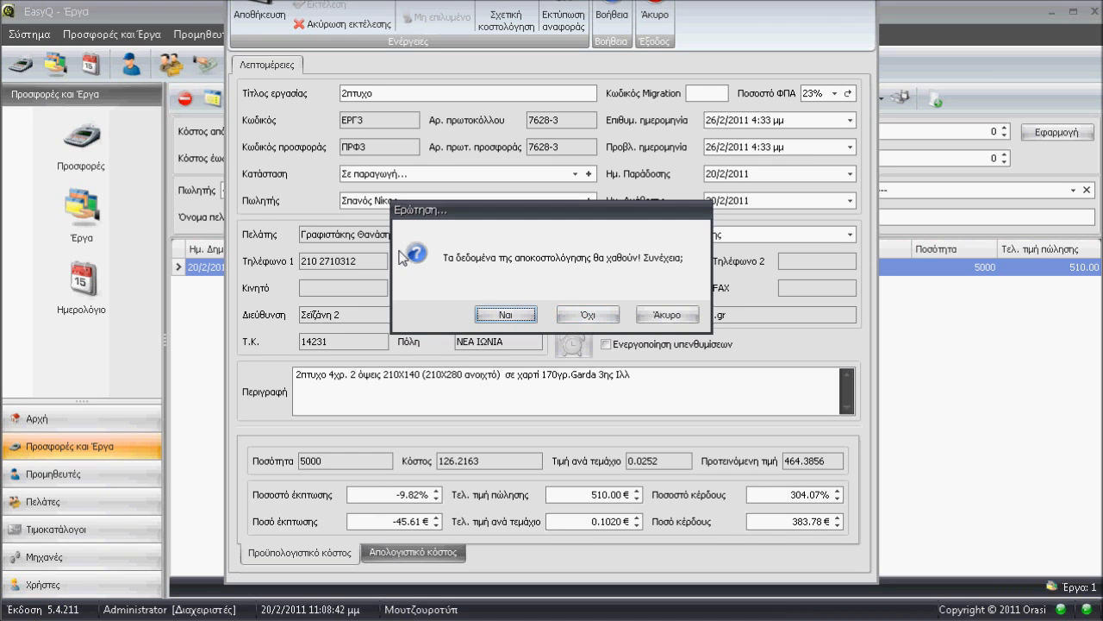
pyautogui.click(518, 315)
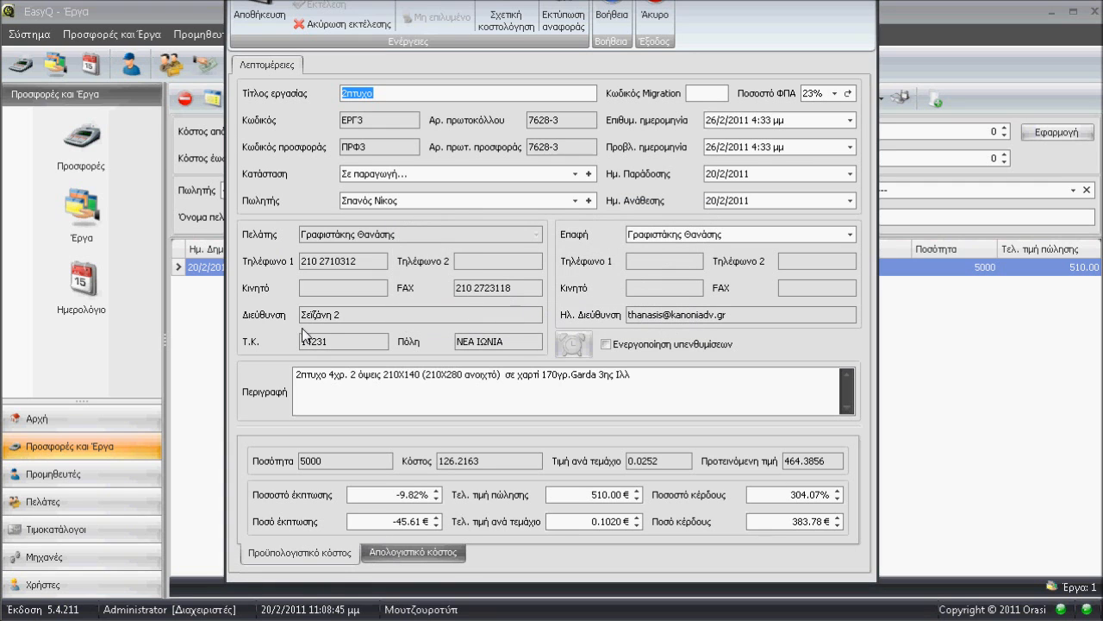